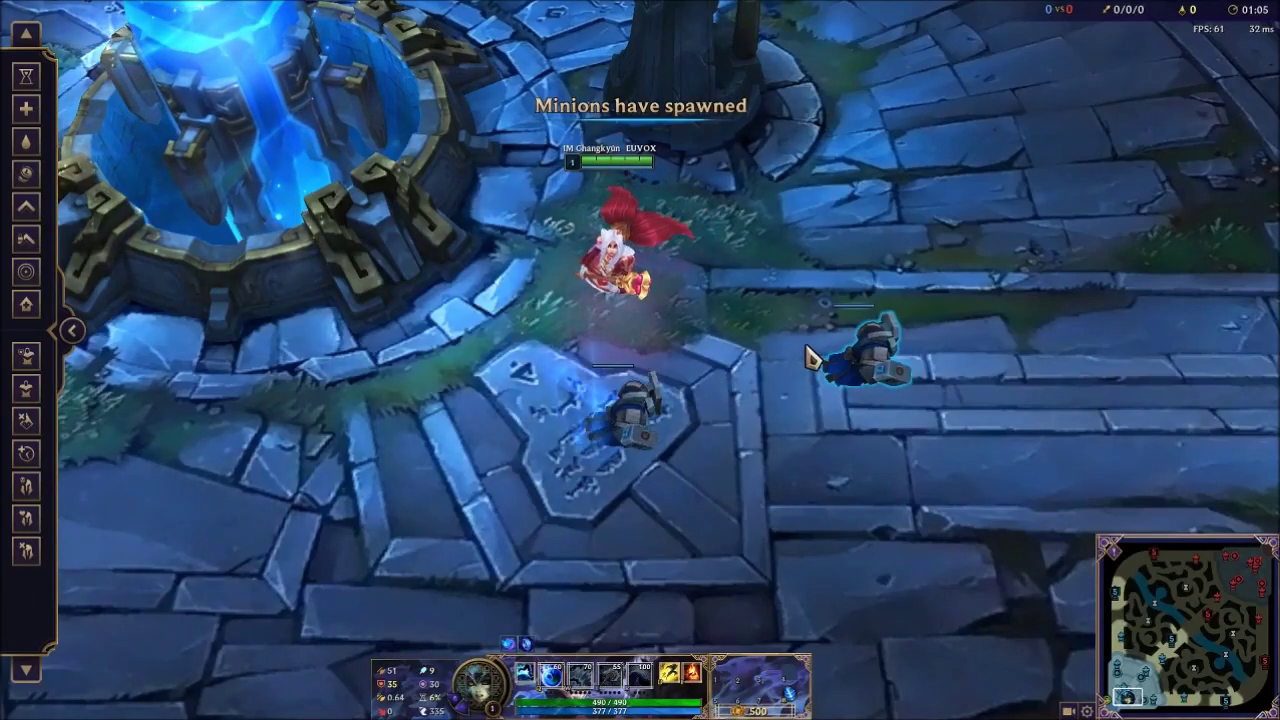
# Step: Open and close the game options, then walk the champion across the courtyard
pyautogui.scroll(3, 834, 289)
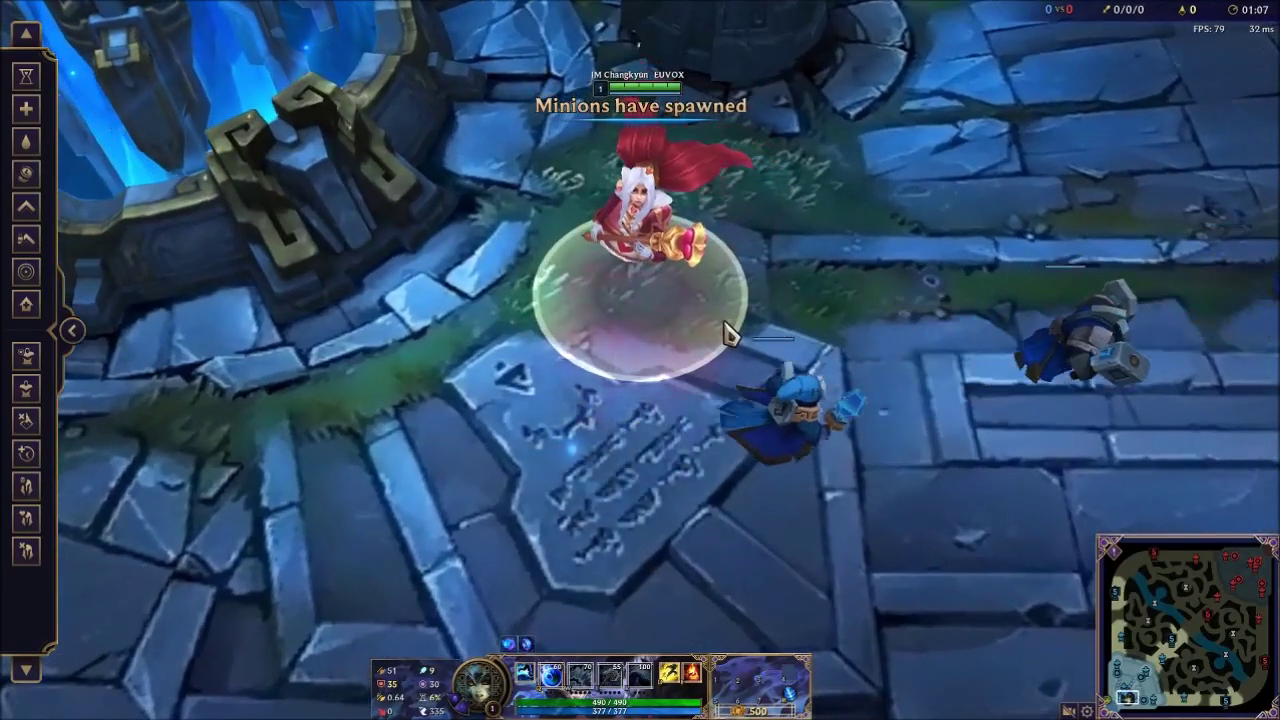
pyautogui.press('Escape')
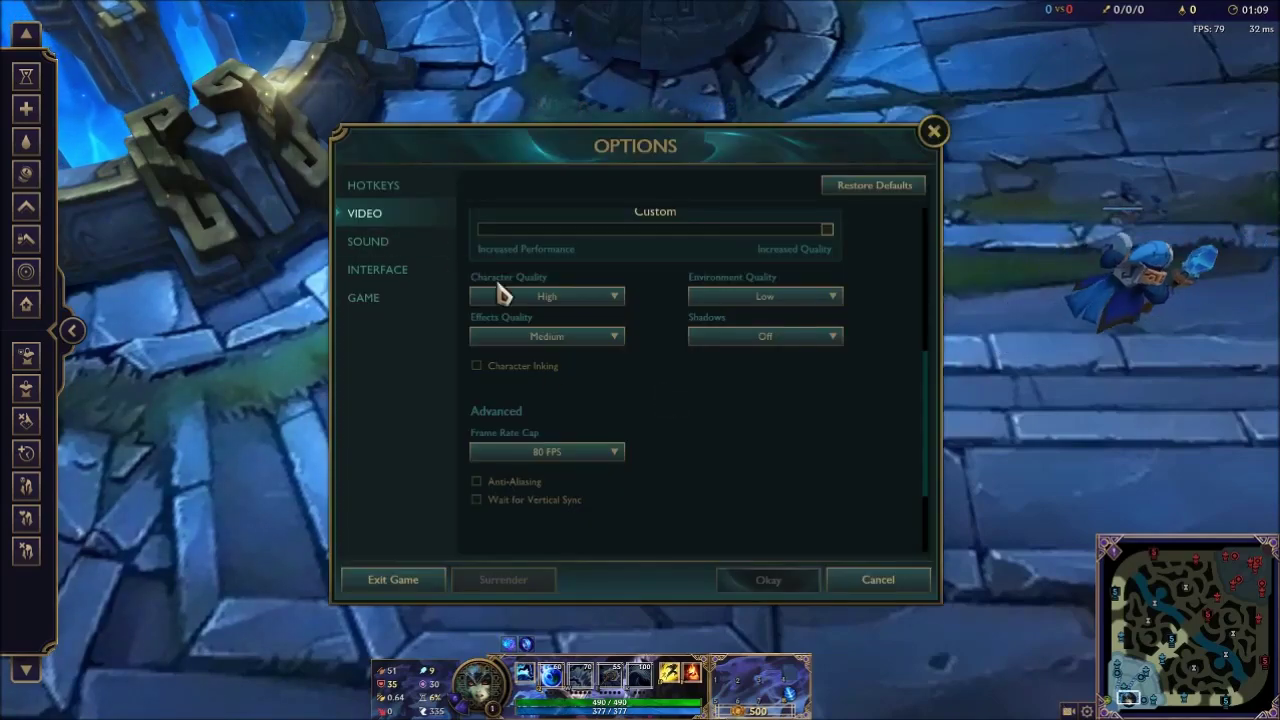
pyautogui.press('Escape')
pyautogui.scroll(1, 760, 443)
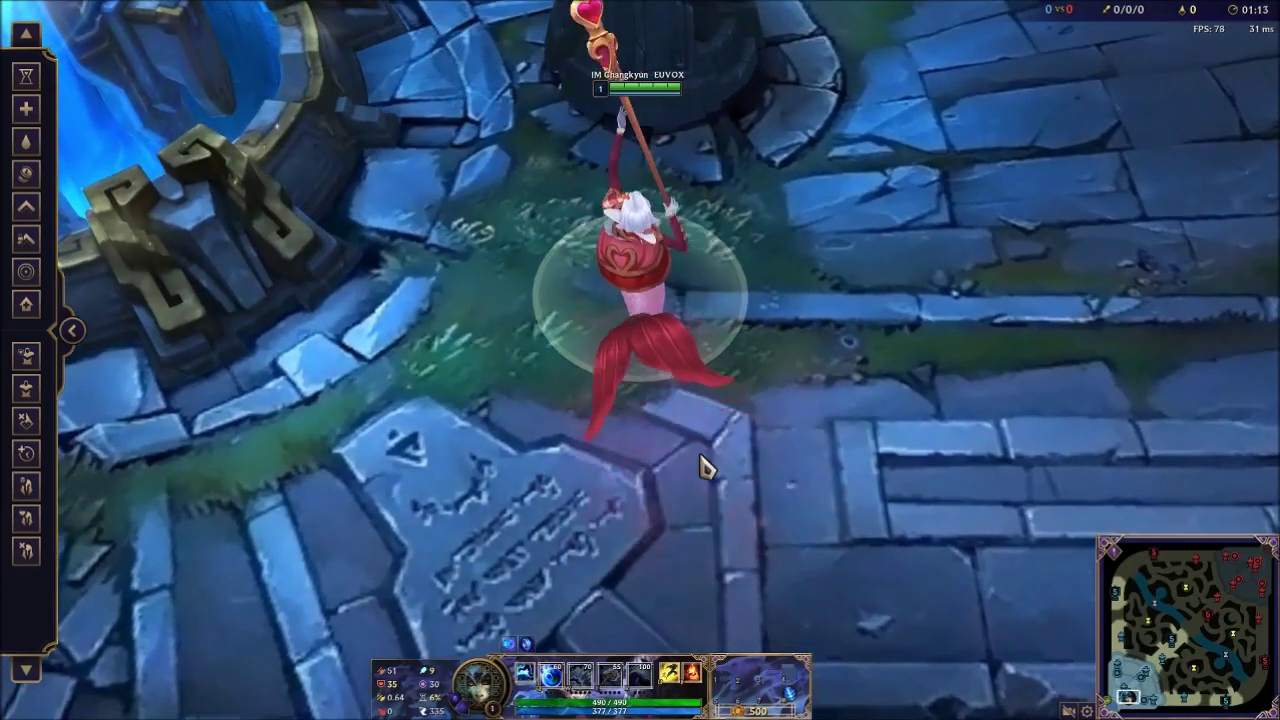
pyautogui.rightClick(651, 449)
pyautogui.scroll(1, 655, 420)
# Step: Set Character Quality to Low, then Medium, and return to the game
pyautogui.press('Escape')
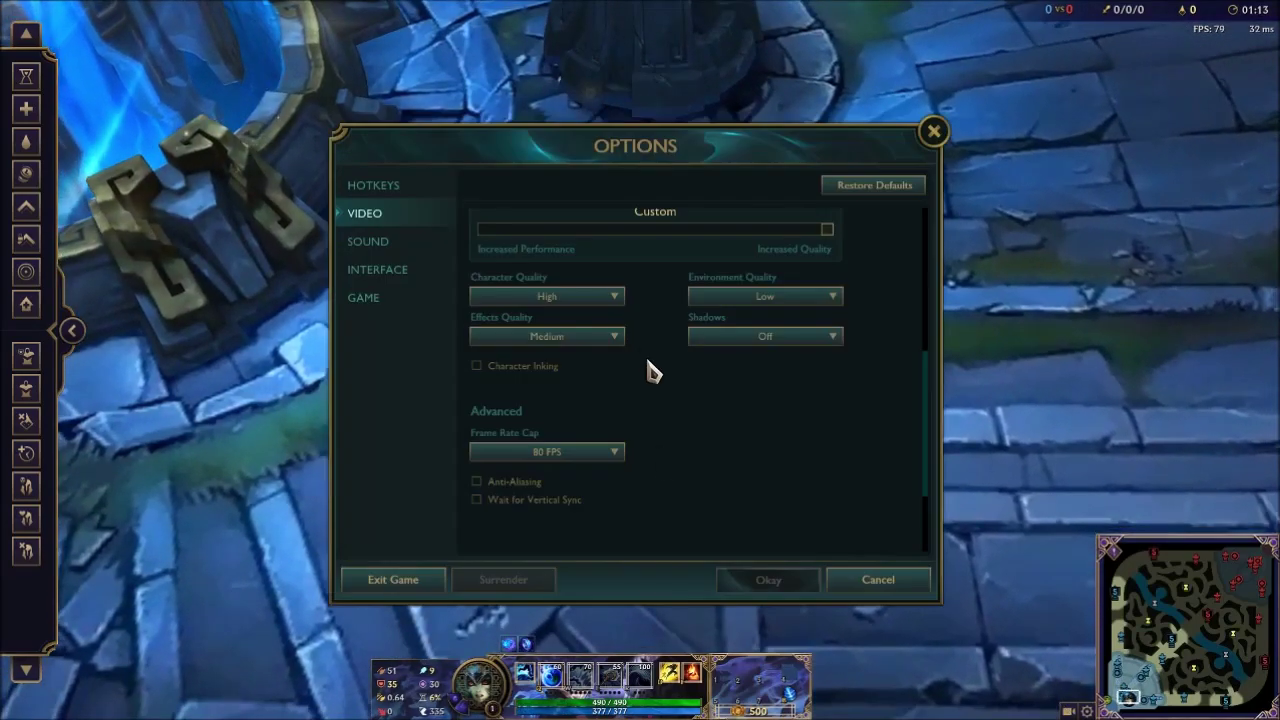
pyautogui.click(583, 305)
pyautogui.click(604, 334)
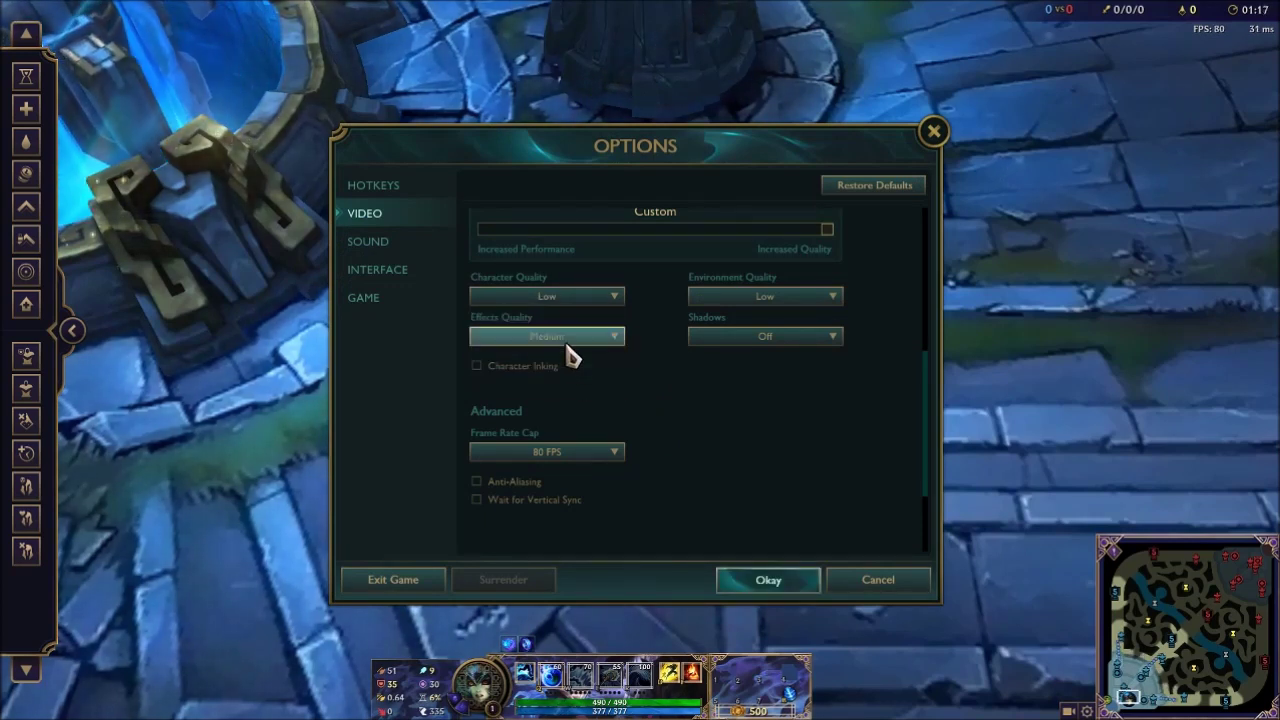
pyautogui.click(598, 296)
pyautogui.click(589, 347)
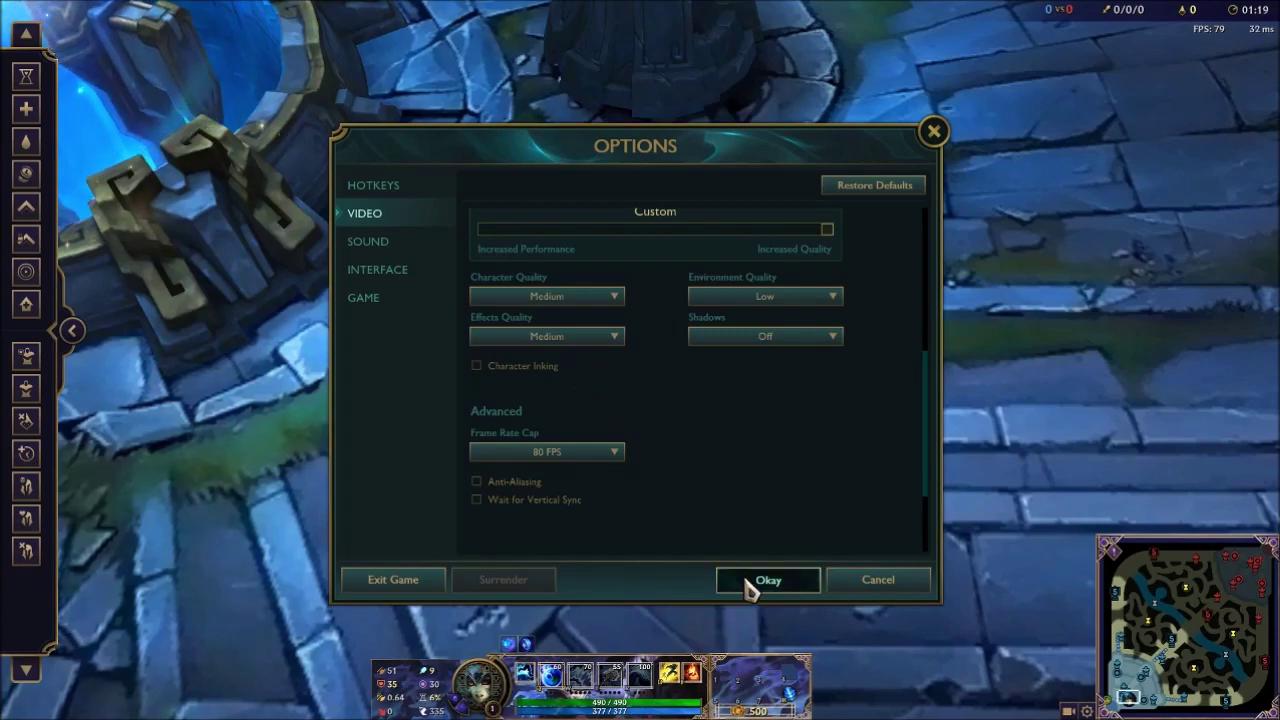
pyautogui.press('Escape')
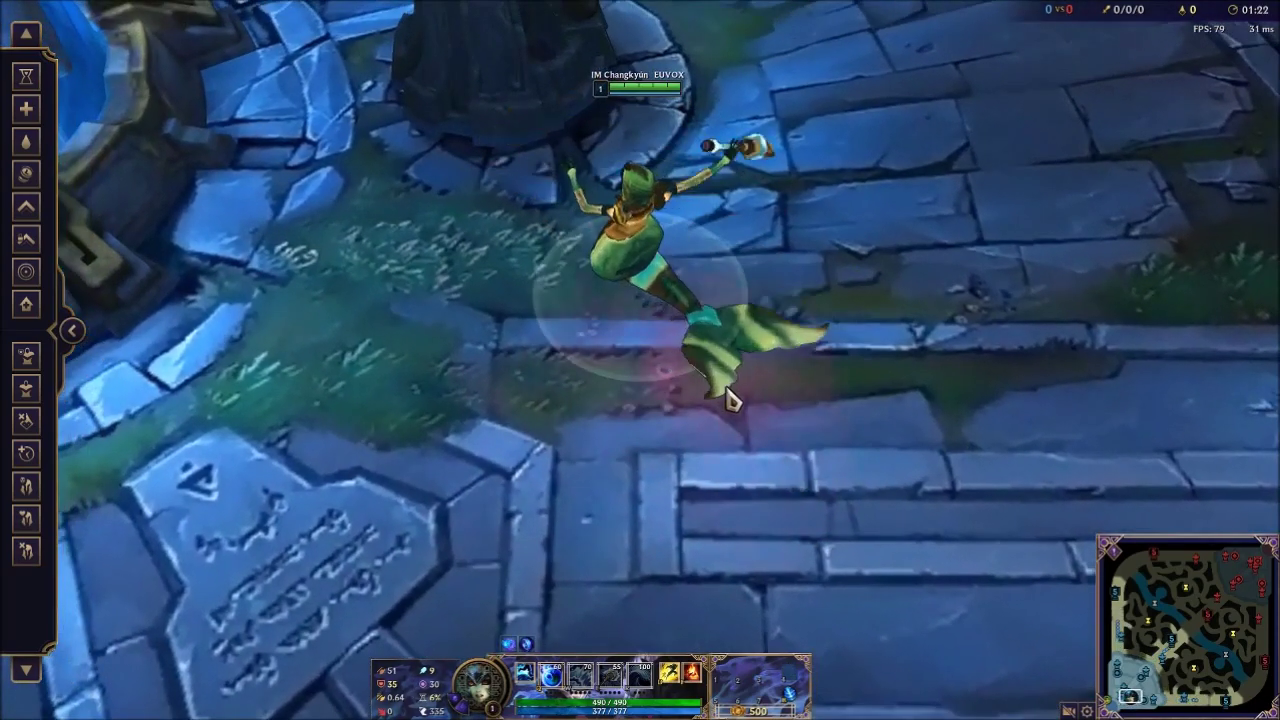
# Step: Confirm Character Quality stays at Medium, then exit the match and accept Leave Game
pyautogui.rightClick(745, 420)
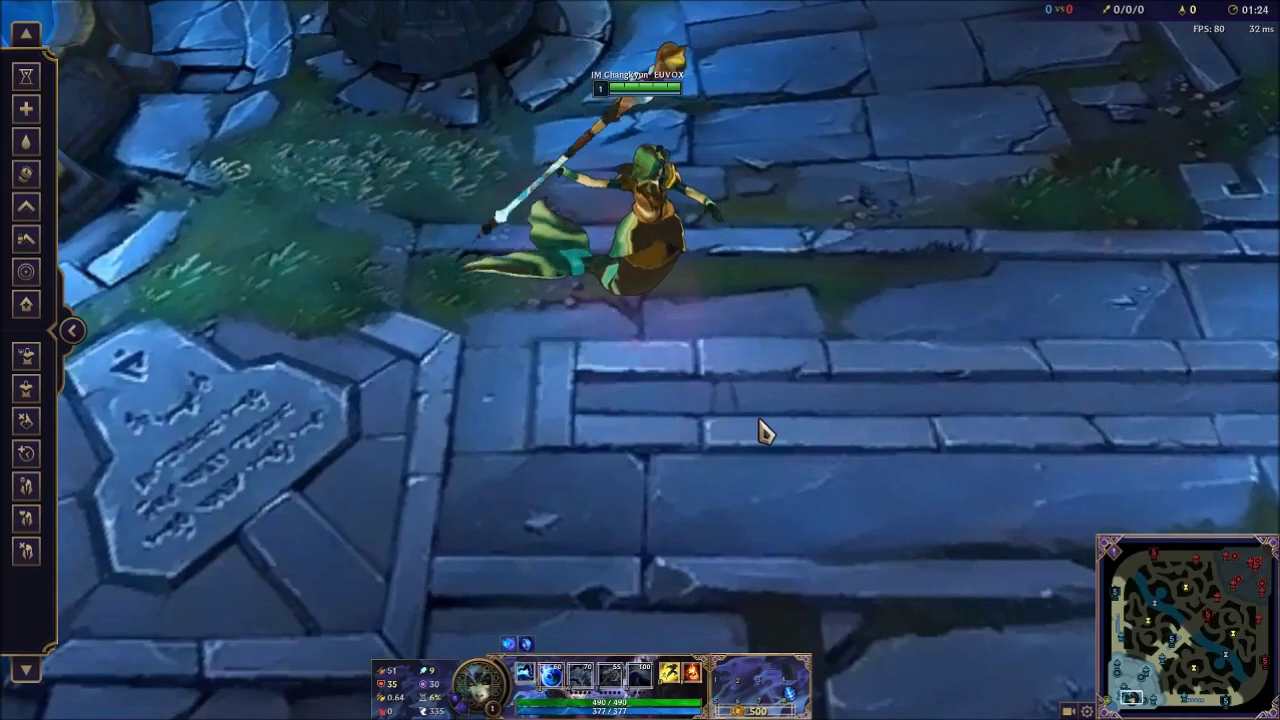
pyautogui.press('Escape')
pyautogui.click(574, 300)
pyautogui.click(572, 300)
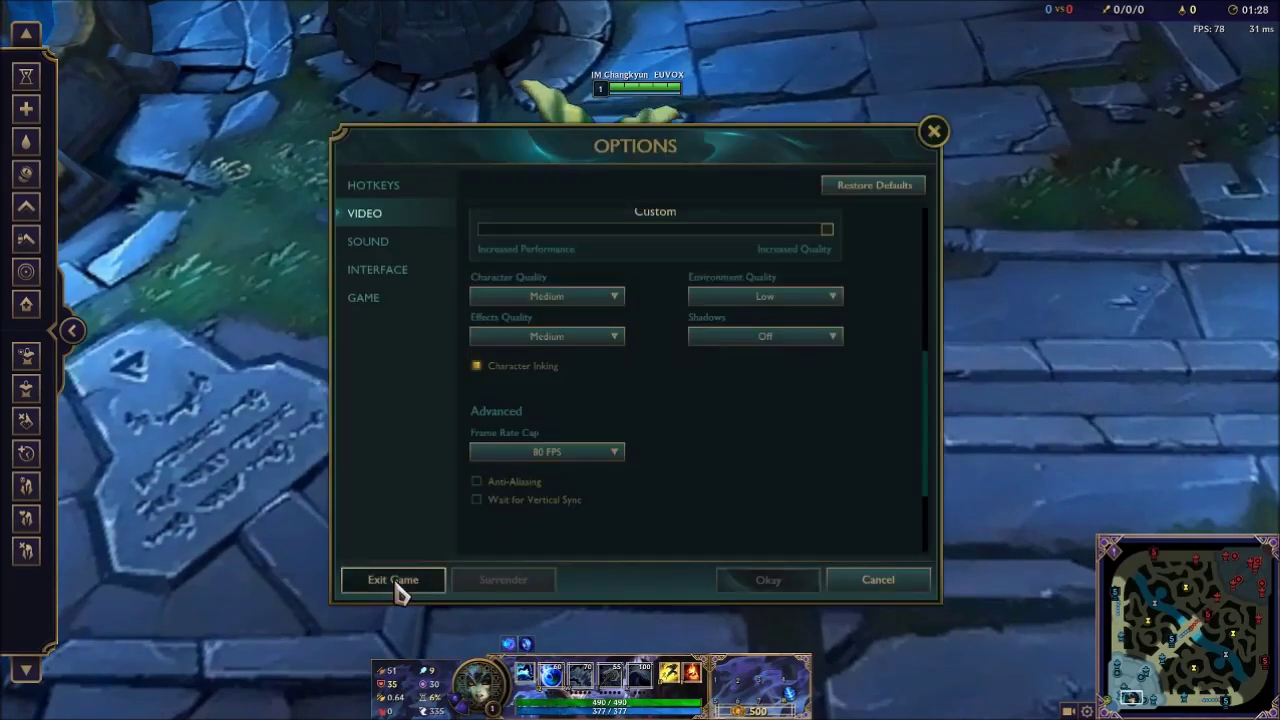
pyautogui.click(400, 582)
pyautogui.click(614, 366)
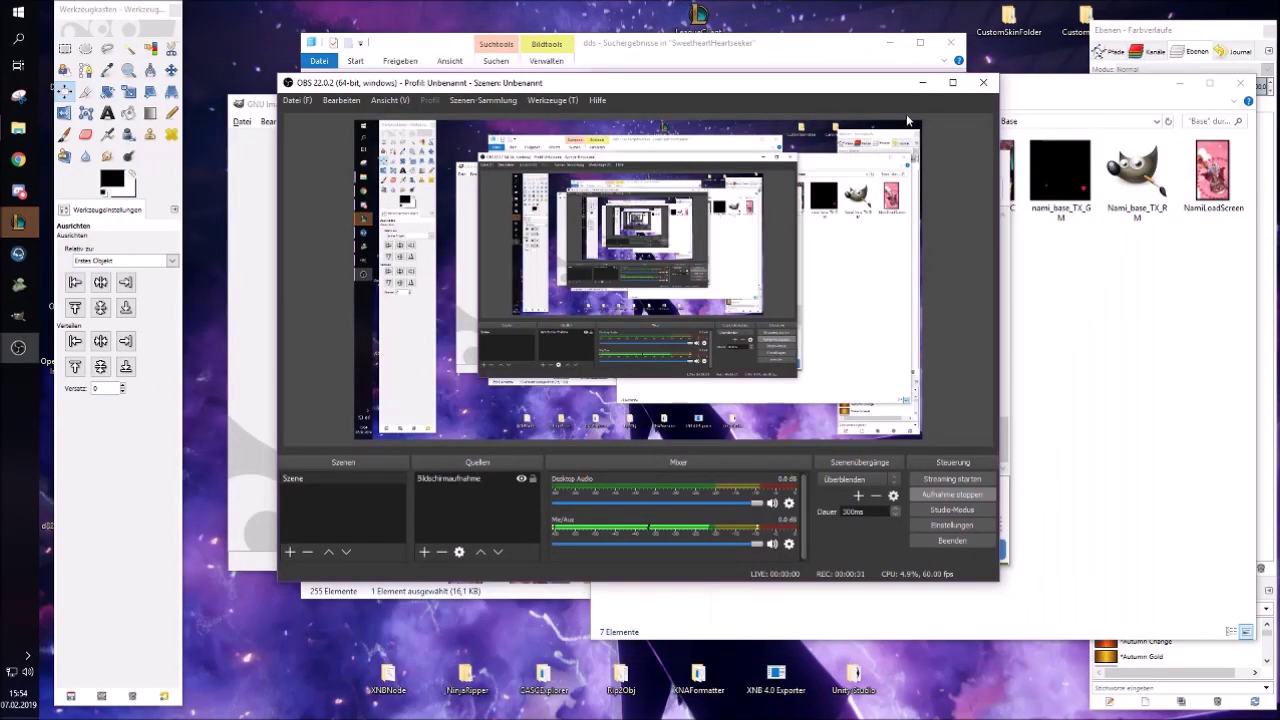
# Step: Minimize the front window and raise the Nami Base folder window, moving it left
pyautogui.click(922, 82)
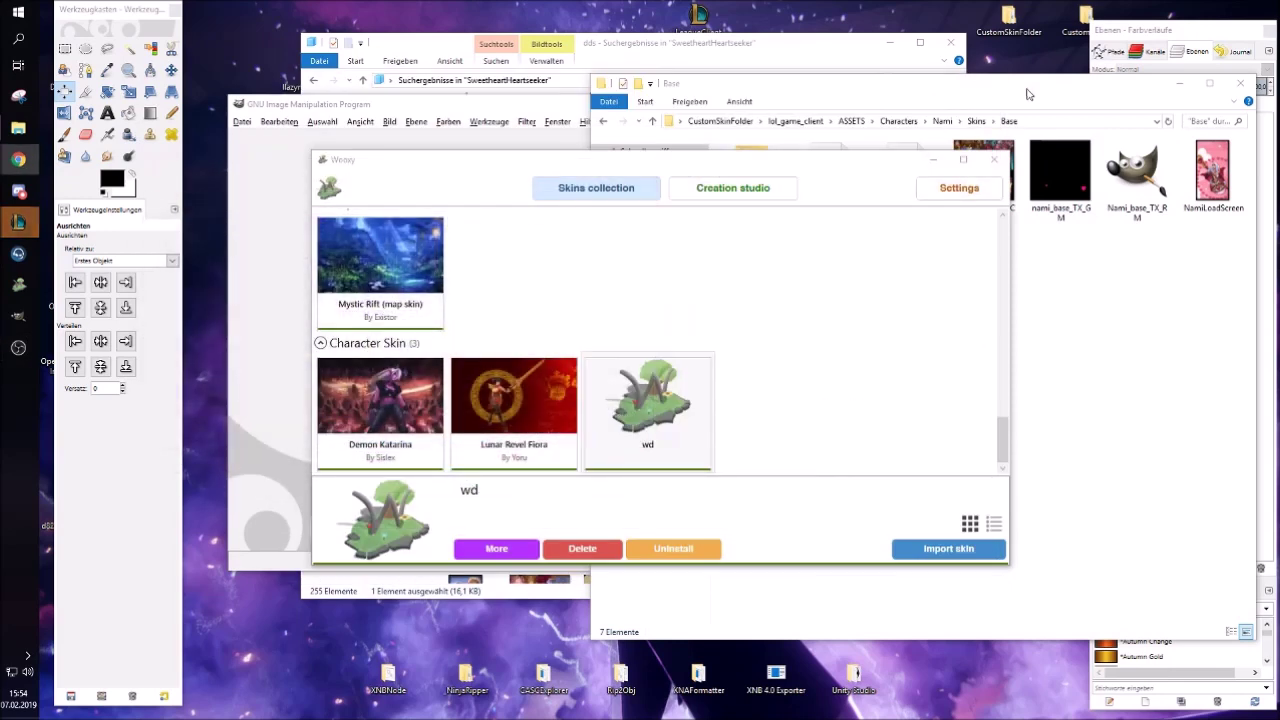
pyautogui.click(1050, 104)
pyautogui.moveTo(800, 83); pyautogui.dragTo(625, 71)
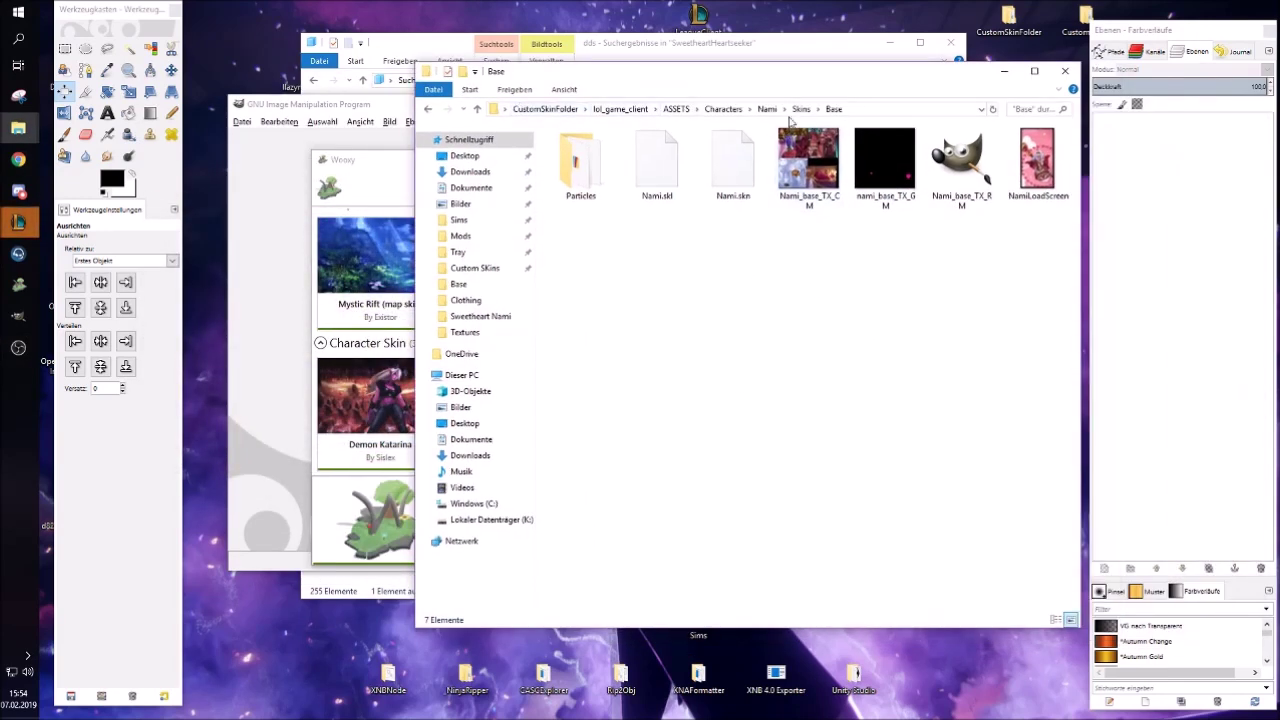
# Step: Paste two copies of Nami_base_TX_CM and rename the first to 2x_Nami_base_TX_CM
pyautogui.click(803, 192)
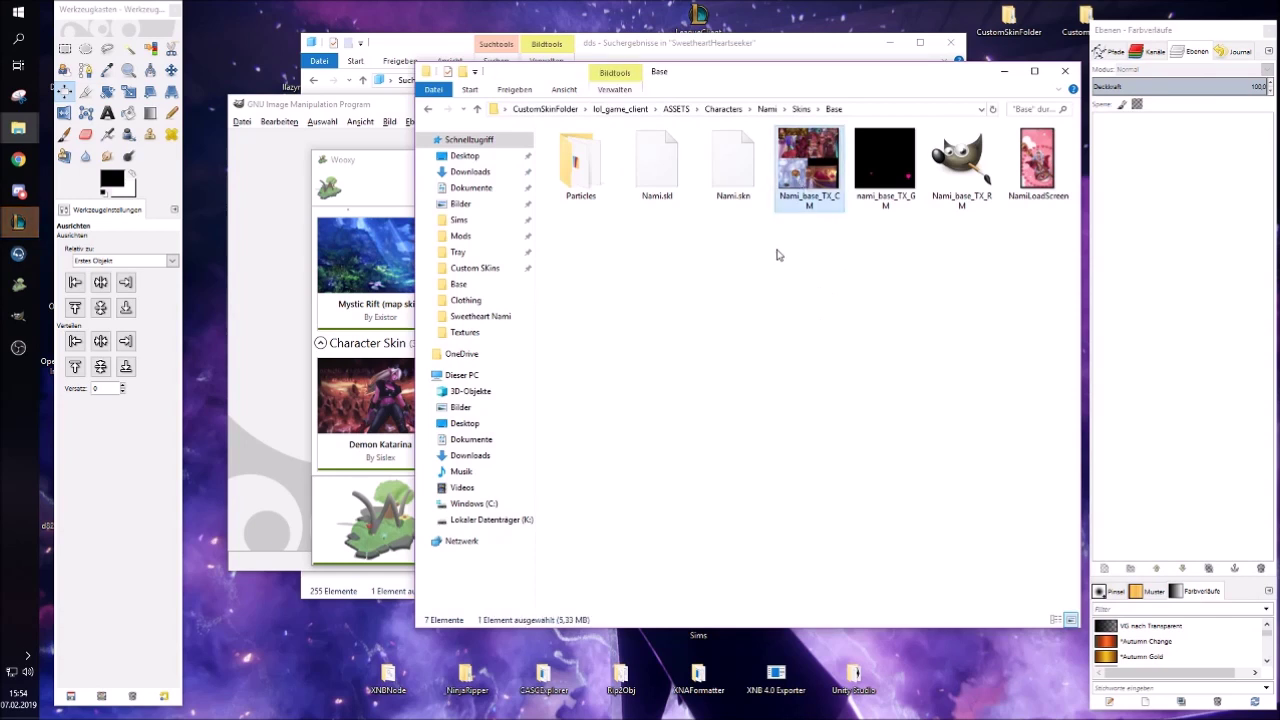
pyautogui.hotkey('ctrl', 'v')
pyautogui.hotkey('ctrl', 'v')
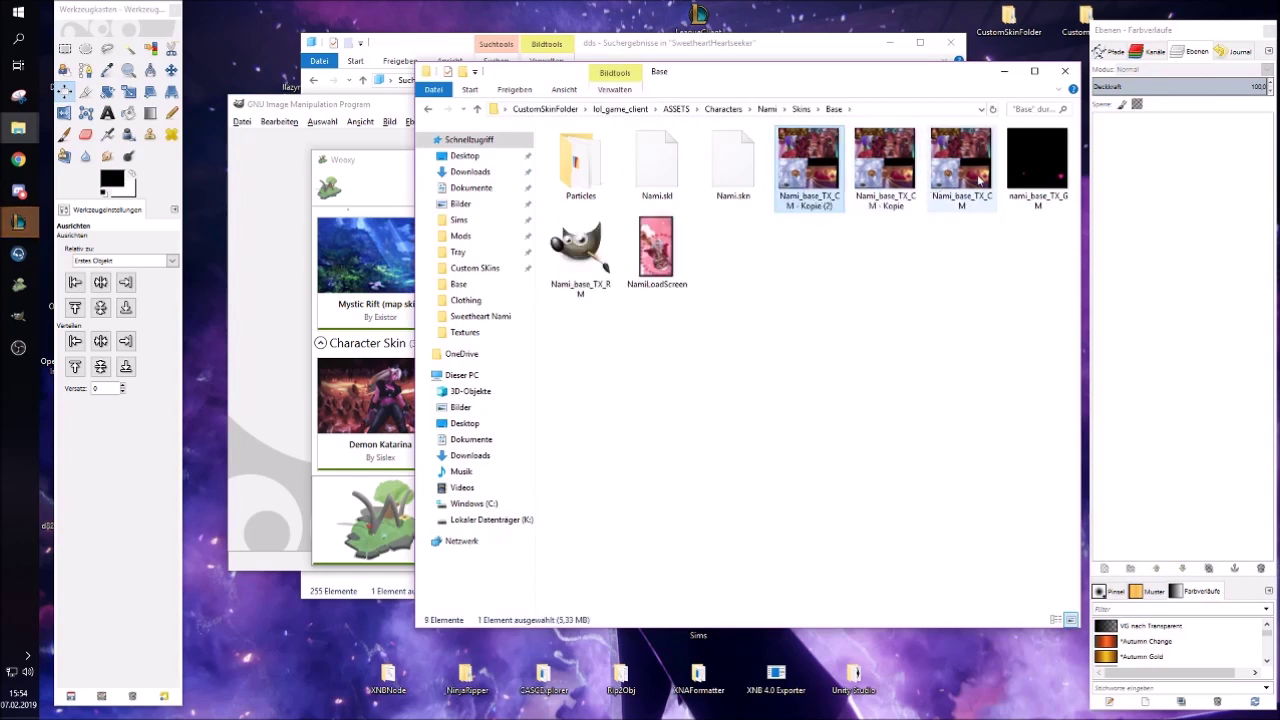
pyautogui.rightClick(888, 185)
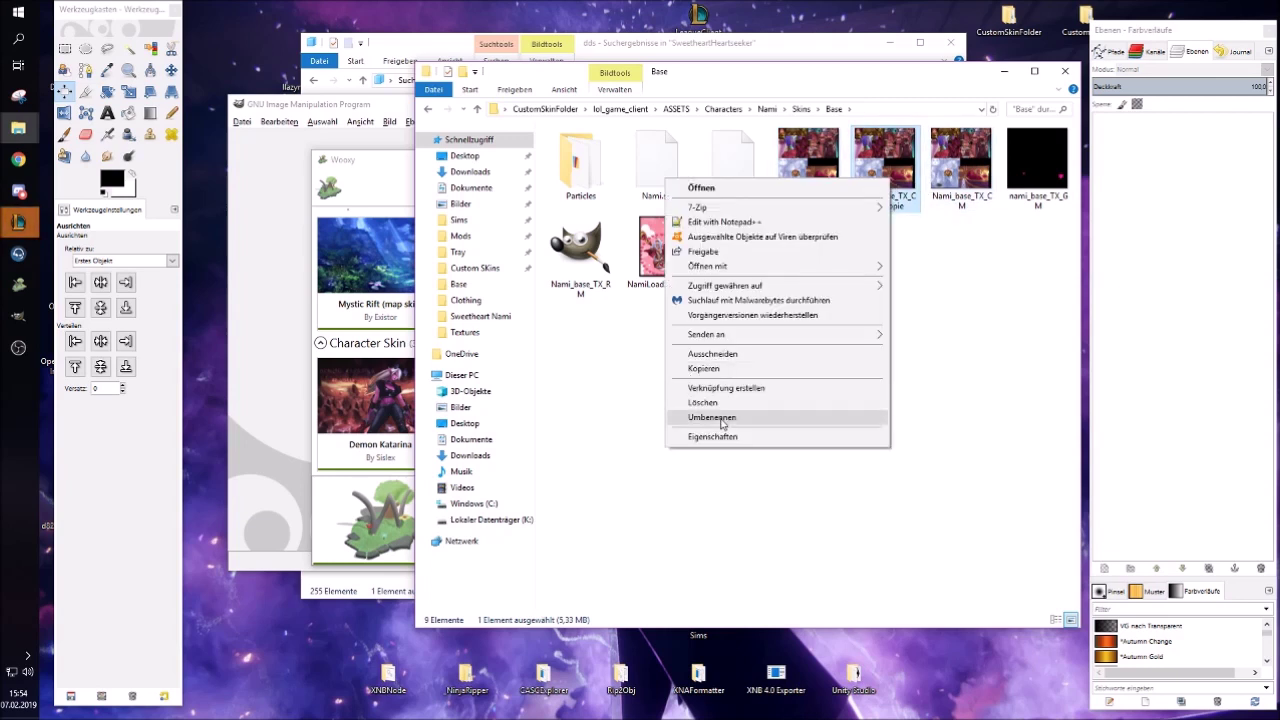
pyautogui.click(711, 417)
pyautogui.click(884, 200)
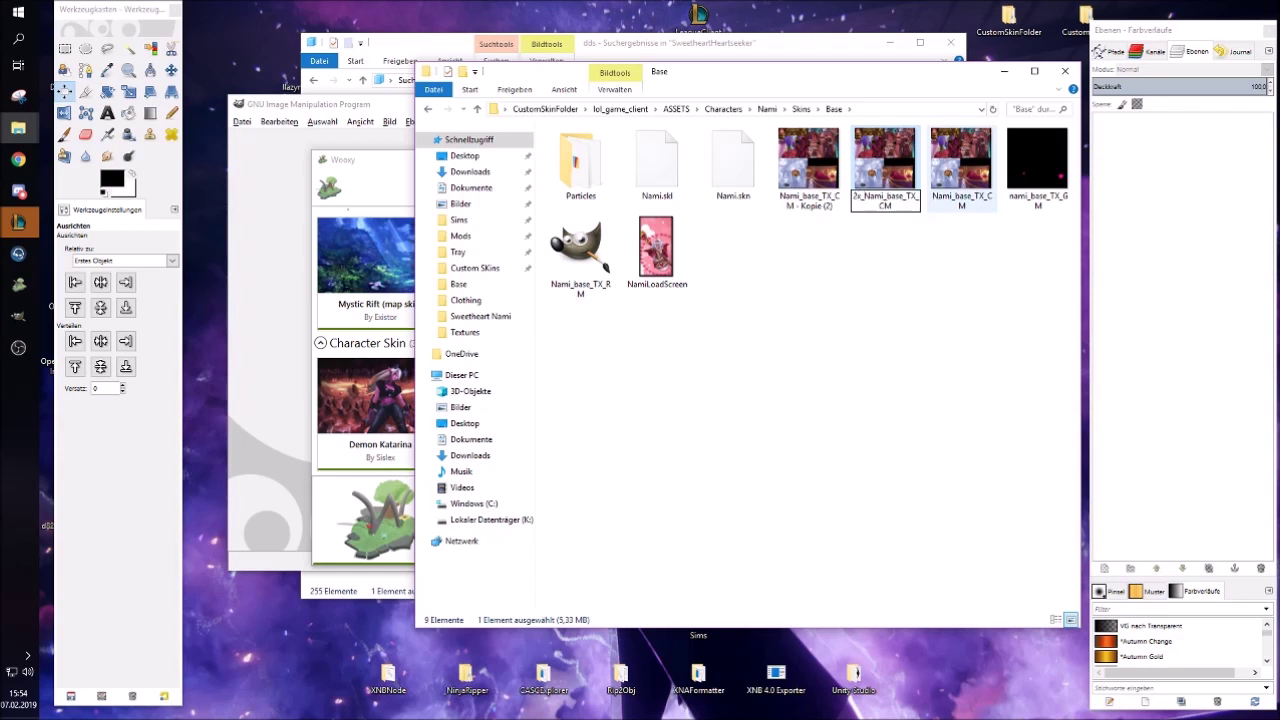
pyautogui.press('Return')
# Step: Rename the second copy to 4x_Nami_base_TX_CM and reselect the original texture
pyautogui.rightClick(889, 190)
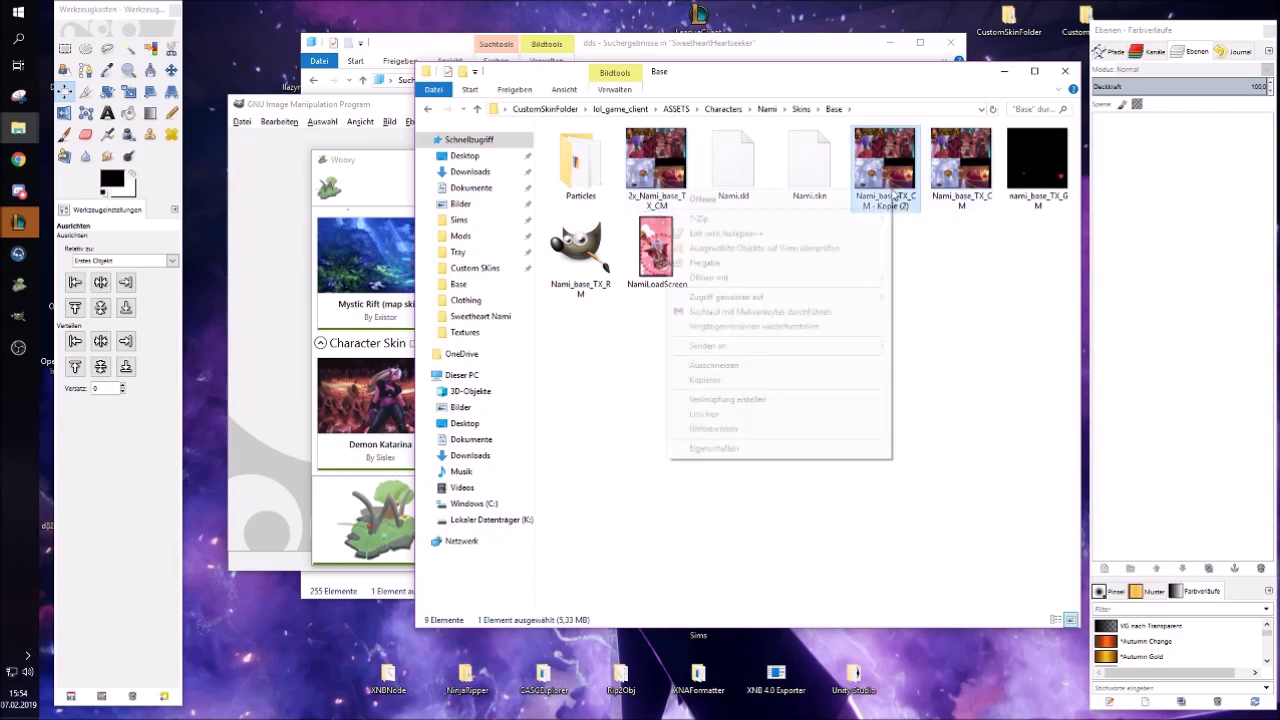
pyautogui.click(728, 430)
pyautogui.moveTo(912, 208); pyautogui.dragTo(872, 206)
pyautogui.press('BackSpace')
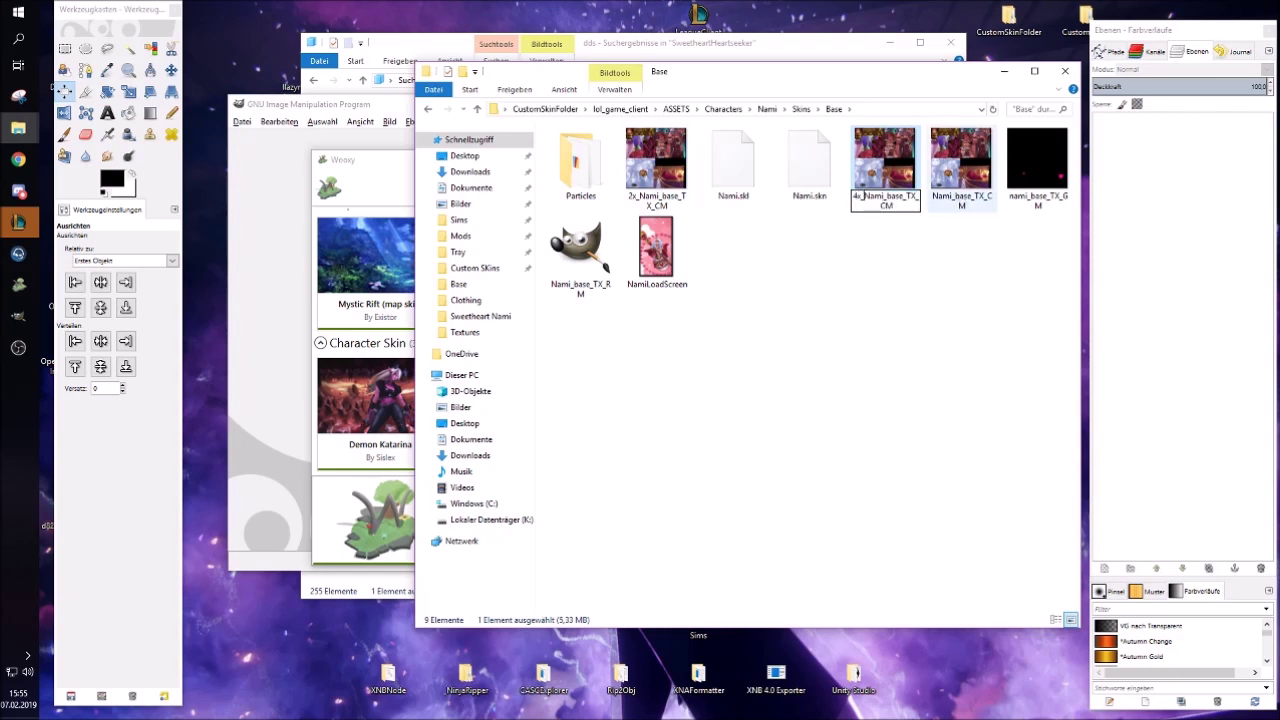
pyautogui.press('Return')
pyautogui.click(800, 325)
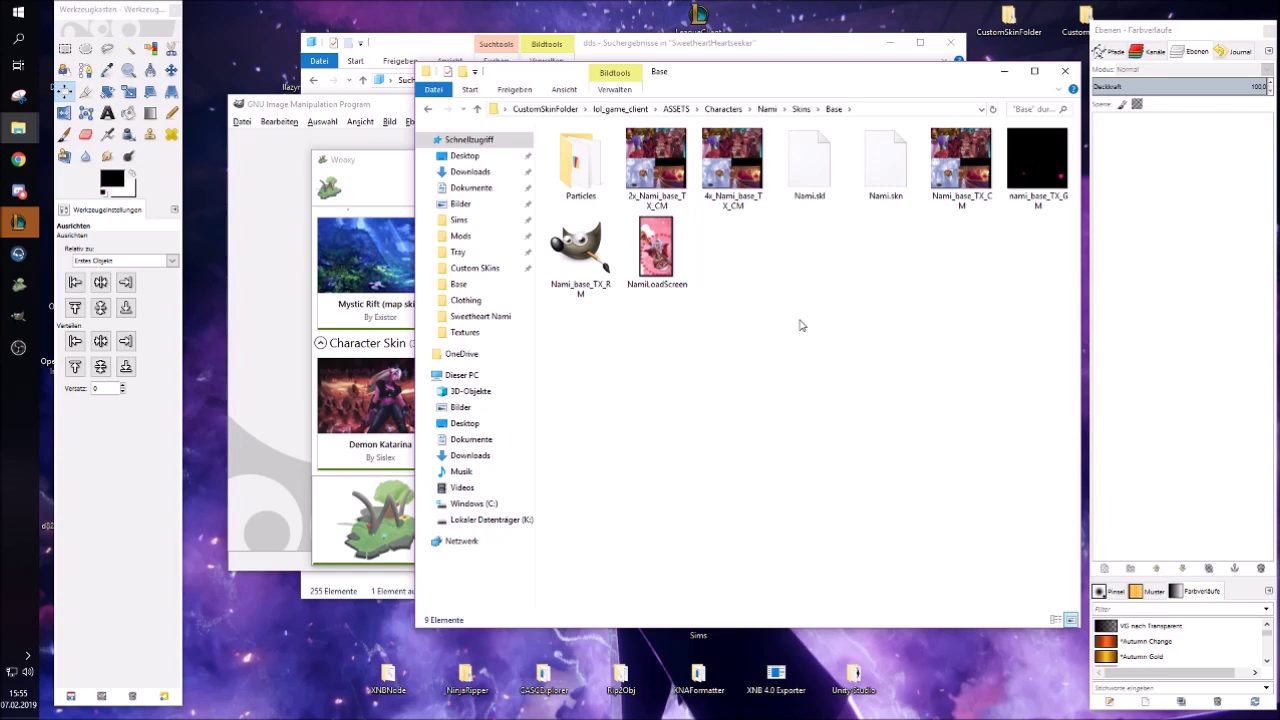
pyautogui.click(966, 198)
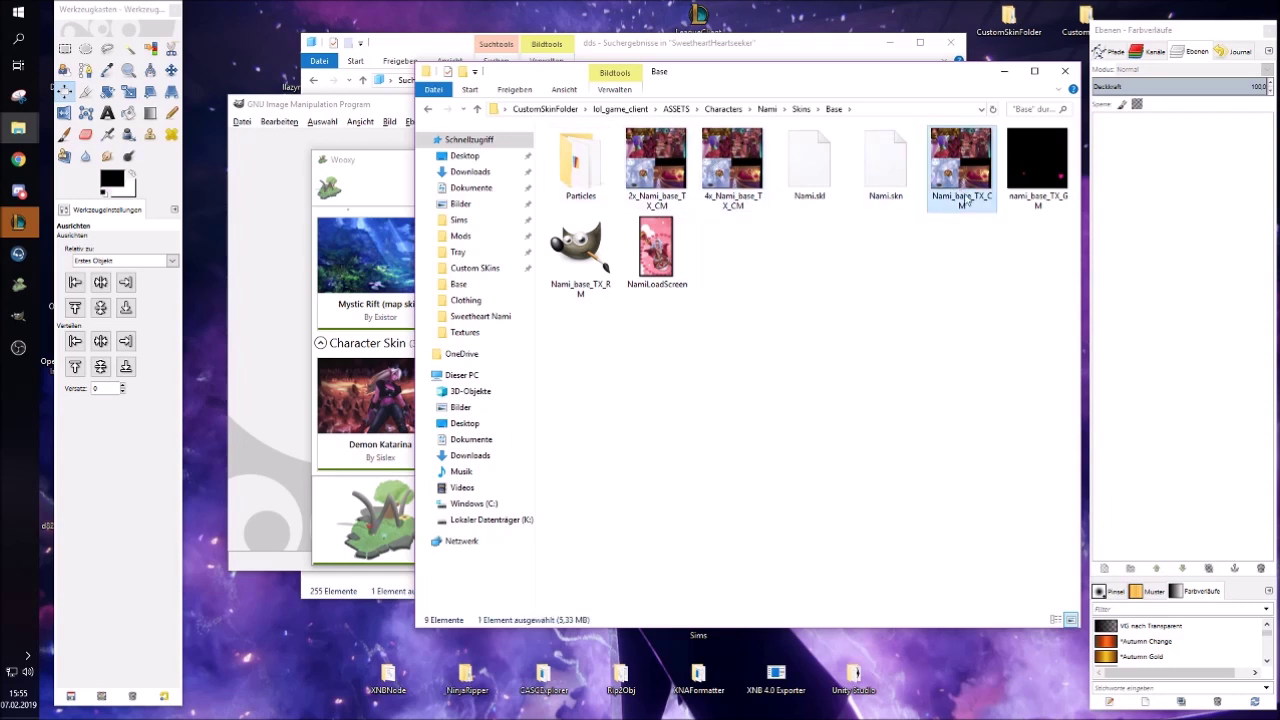
pyautogui.moveTo(298, 232); pyautogui.dragTo(300, 234)
pyautogui.click(389, 121)
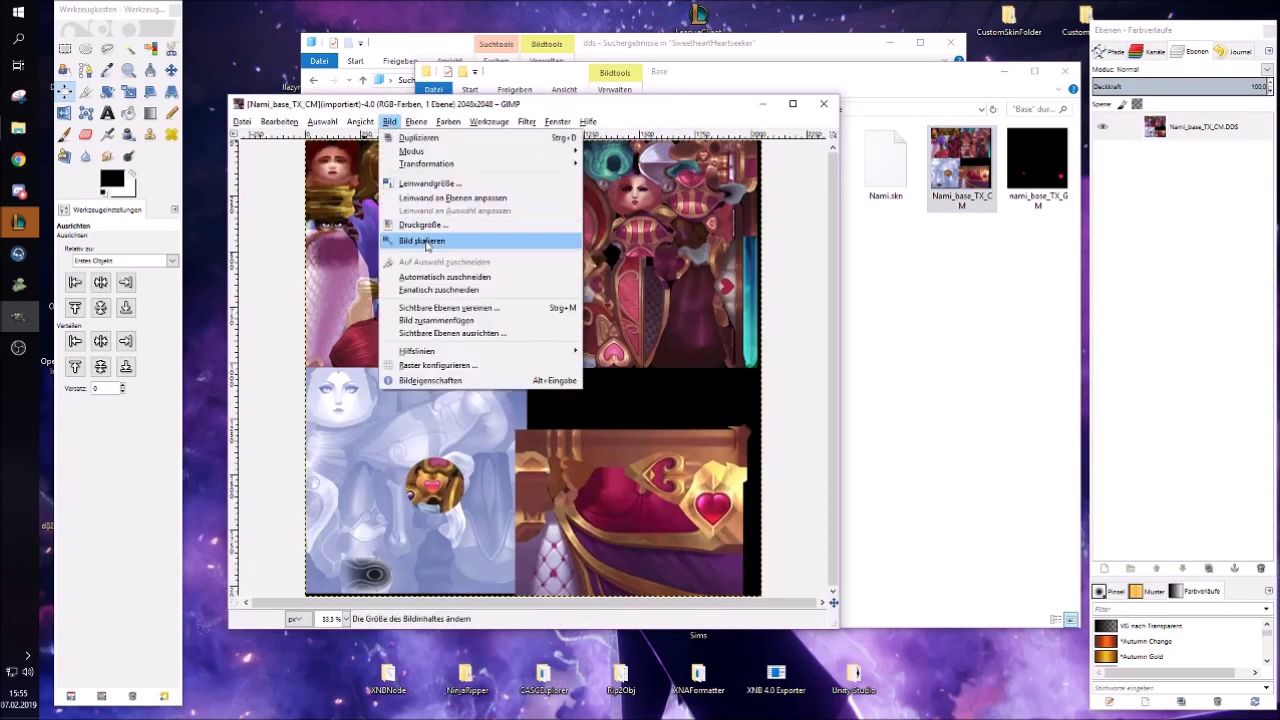
pyautogui.click(426, 241)
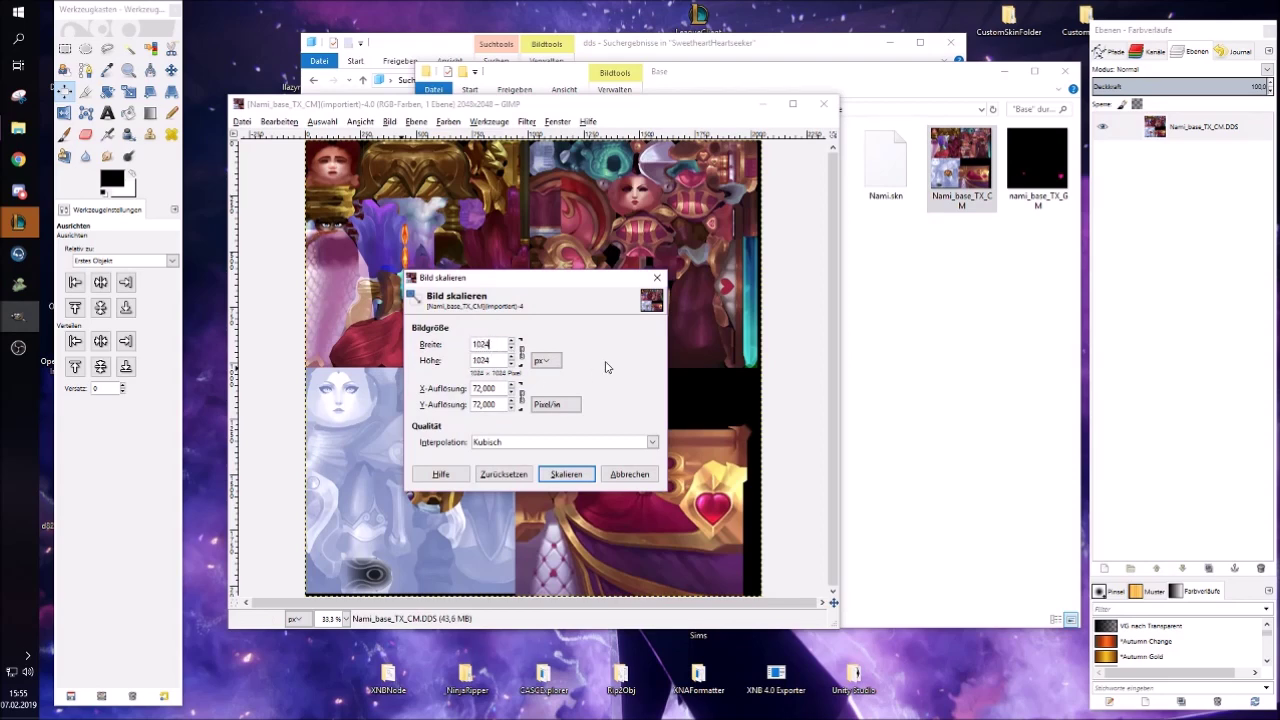
pyautogui.click(566, 474)
pyautogui.click(390, 121)
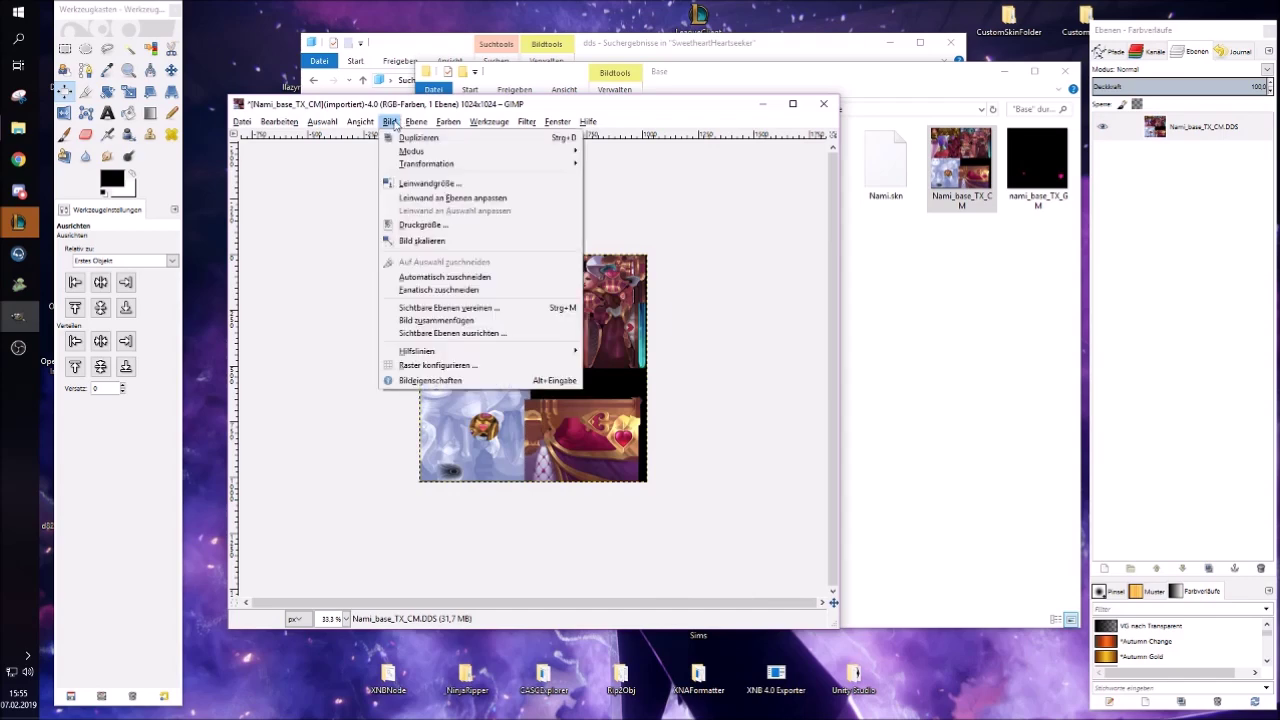
pyautogui.click(420, 241)
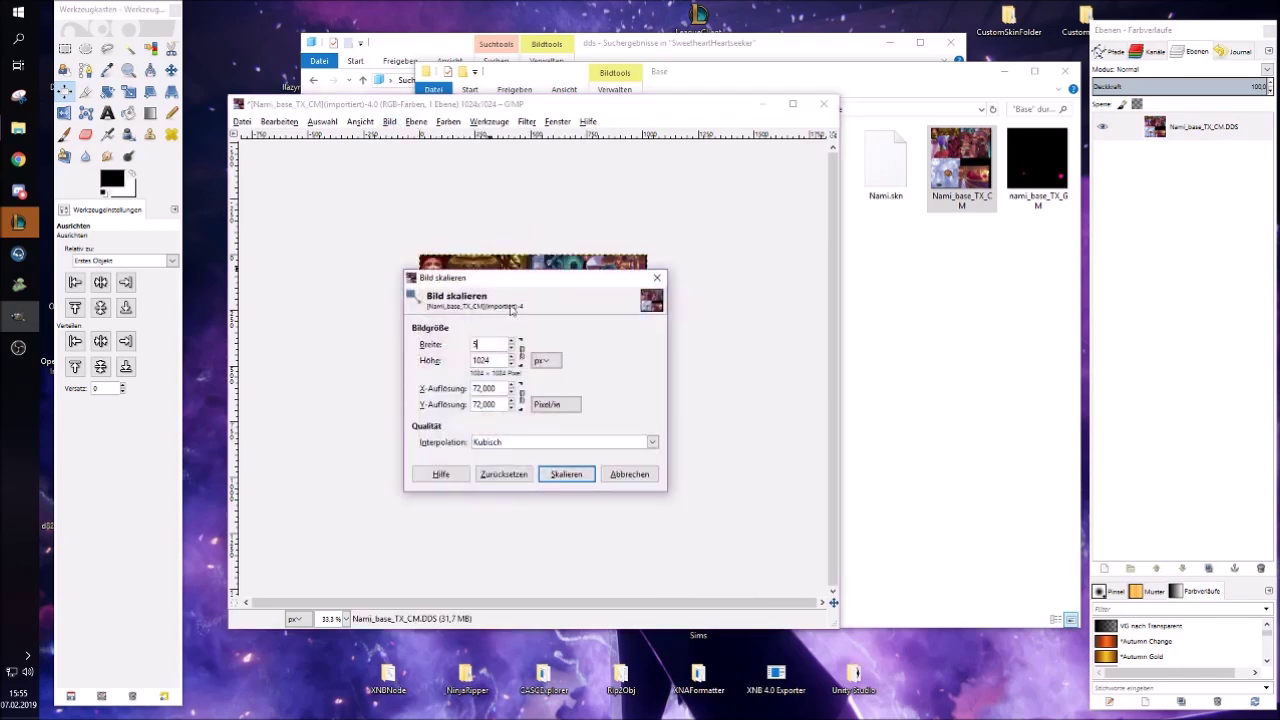
pyautogui.click(566, 474)
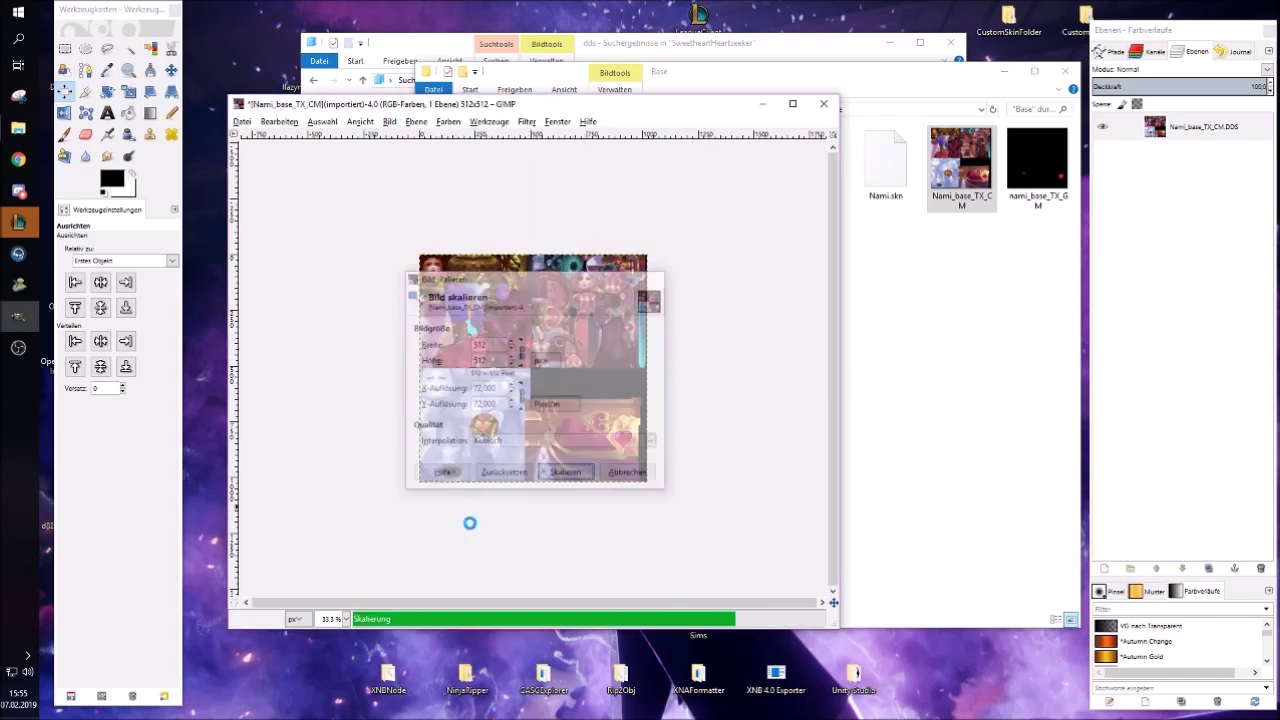
pyautogui.click(335, 618)
pyautogui.click(330, 548)
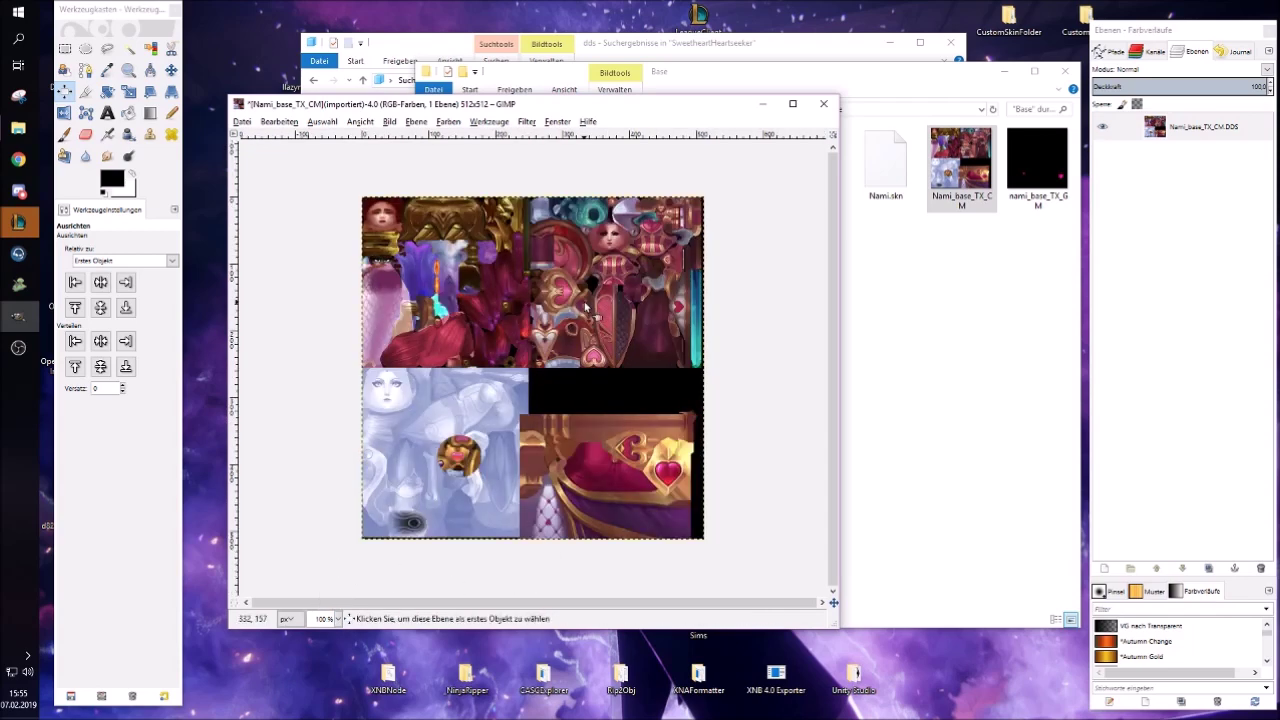
pyautogui.click(823, 103)
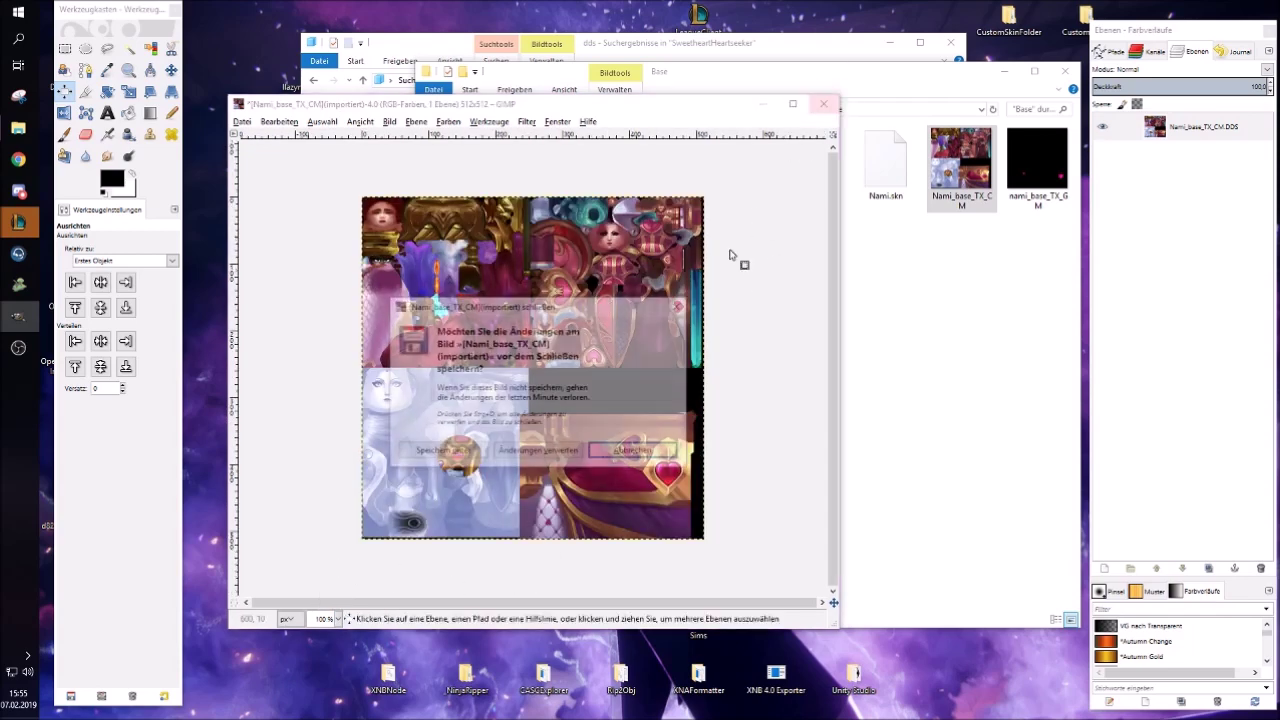
pyautogui.click(540, 452)
pyautogui.click(1008, 336)
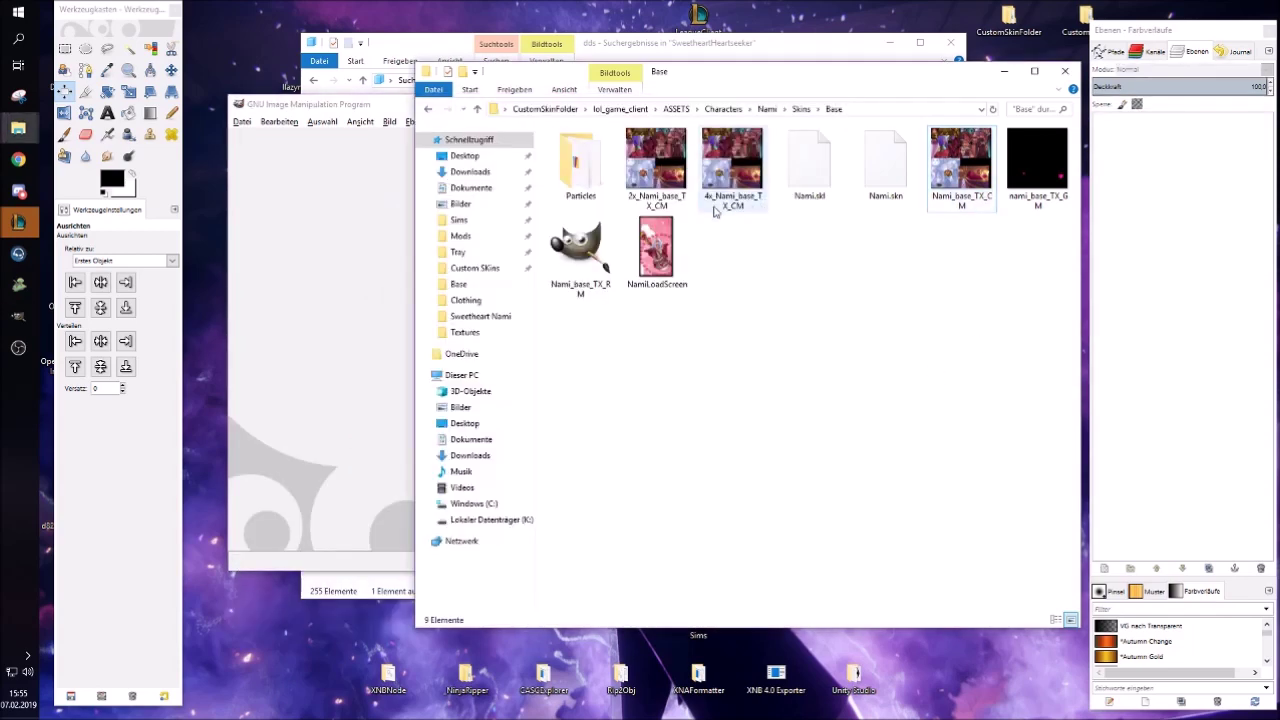
pyautogui.moveTo(657, 192); pyautogui.dragTo(363, 307)
# Step: Scale the 2x texture to 1024×1024 and export it over 2x_Nami_base_TX_CM.DDS
pyautogui.click(389, 121)
pyautogui.click(470, 250)
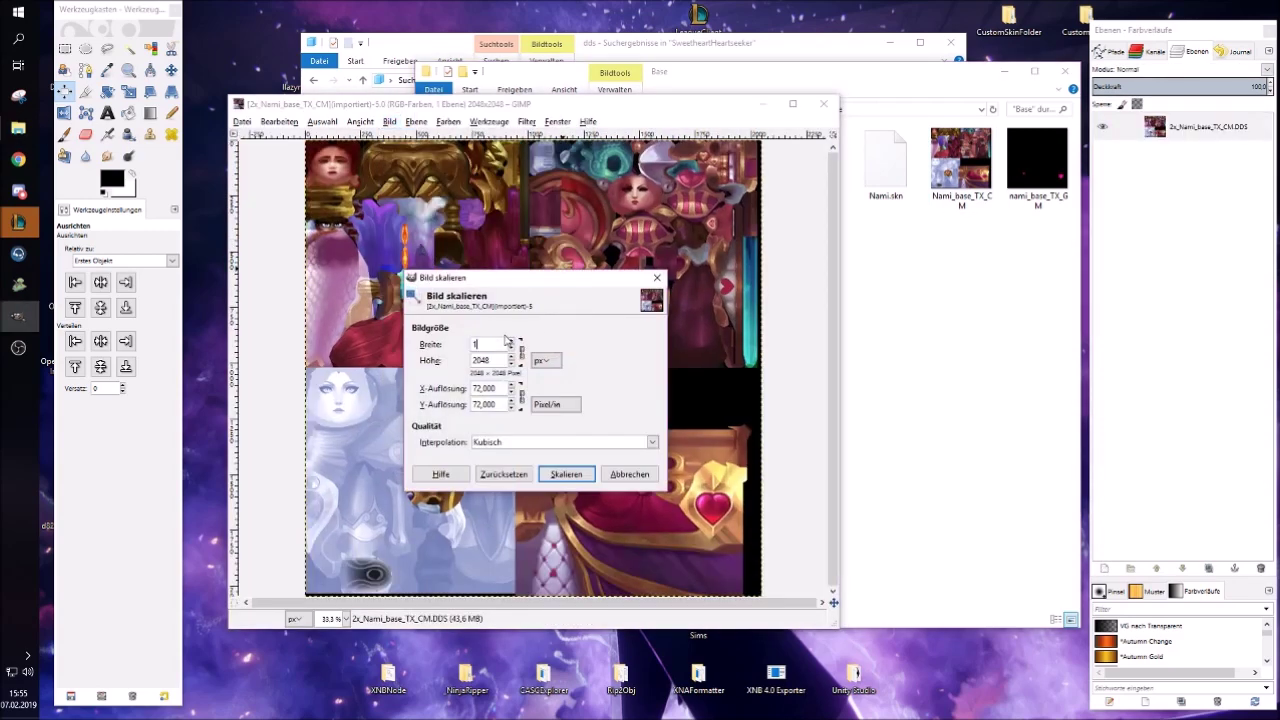
pyautogui.click(566, 474)
pyautogui.click(242, 121)
pyautogui.click(296, 303)
pyautogui.press('Return')
pyautogui.click(384, 320)
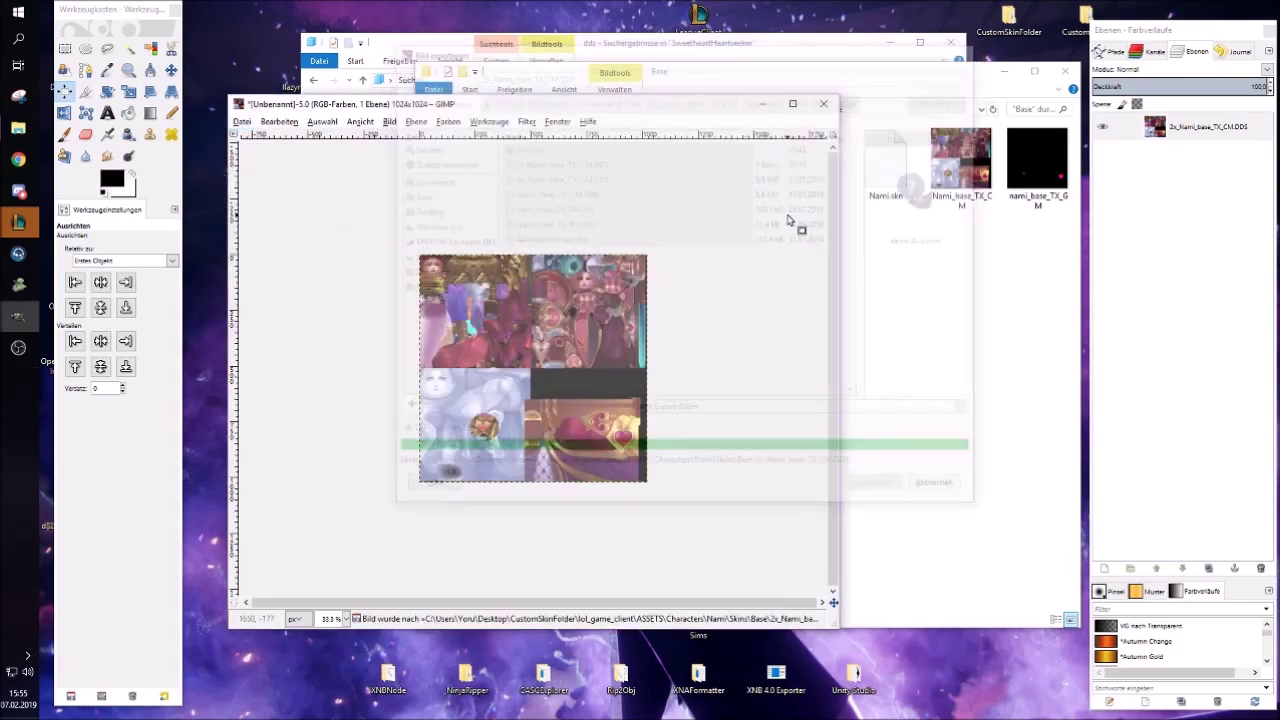
# Step: Close the image without saving and open 4x_Nami_base_TX_CM in GIMP
pyautogui.click(823, 104)
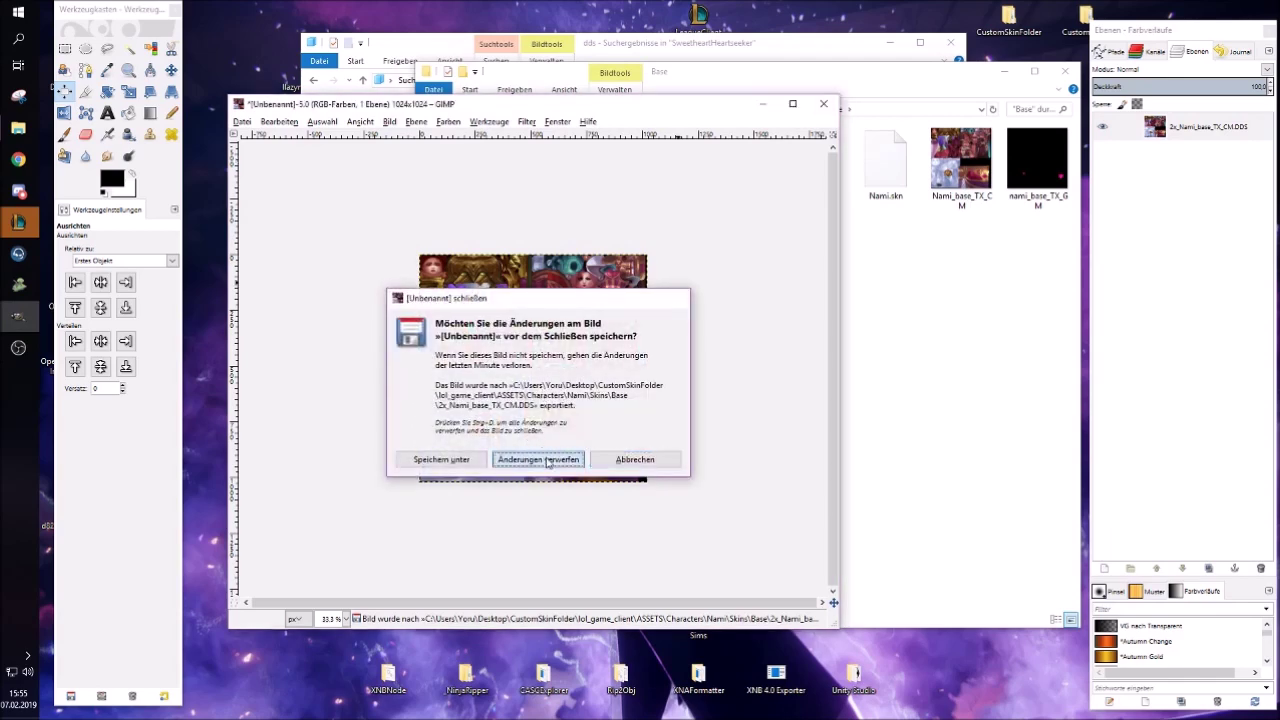
pyautogui.click(538, 459)
pyautogui.moveTo(731, 160); pyautogui.dragTo(368, 345)
# Step: Scale the 4x texture to 512×512 and overwrite 4x_Nami_base_TX_CM.DDS
pyautogui.click(389, 121)
pyautogui.click(430, 245)
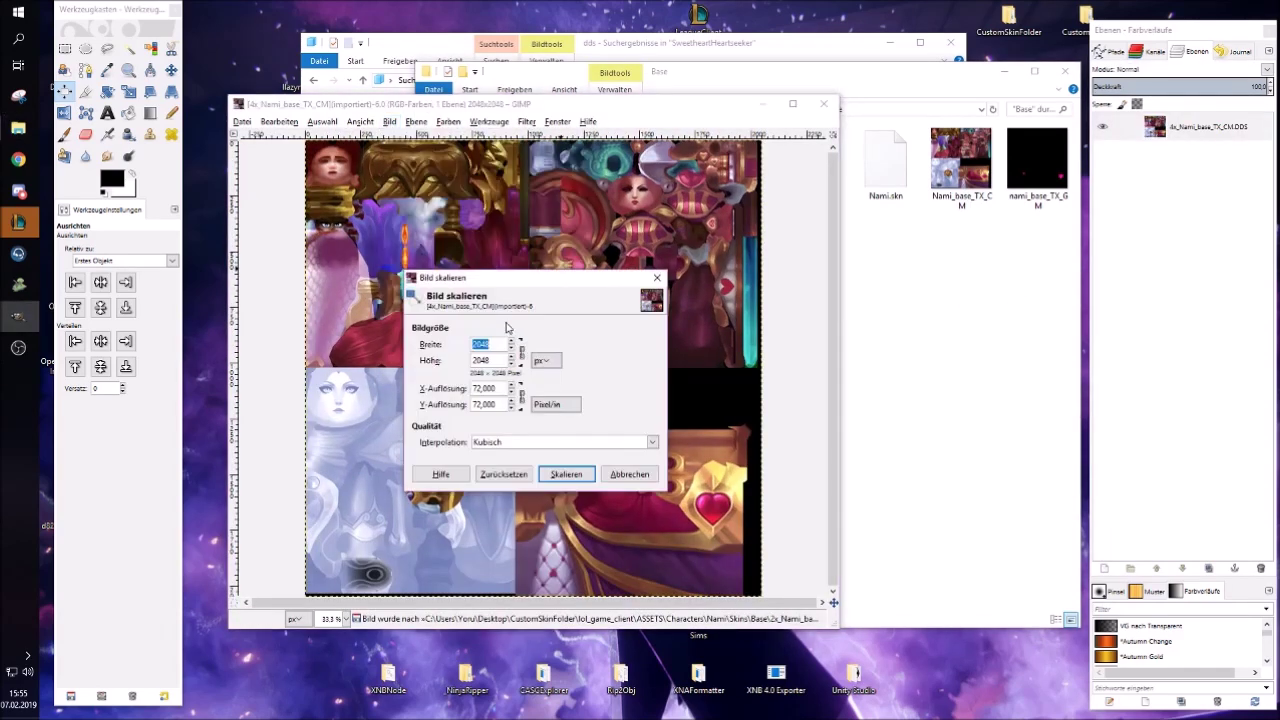
pyautogui.click(565, 474)
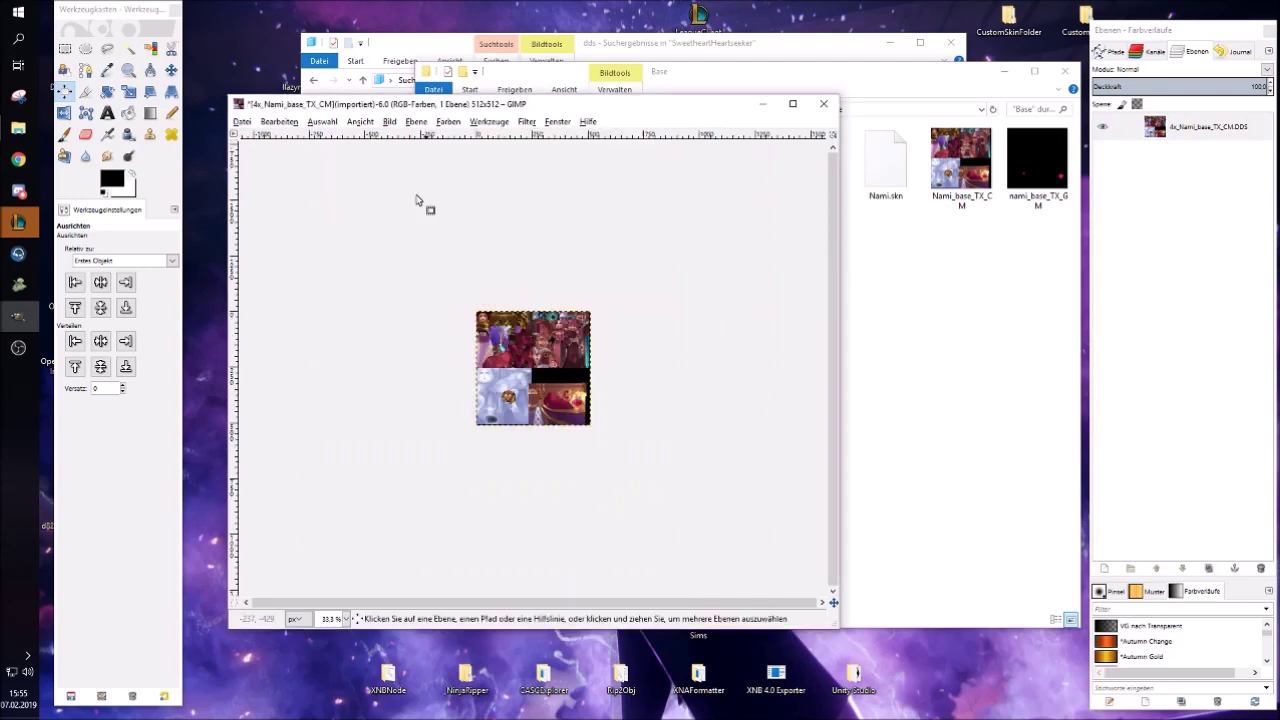
pyautogui.click(242, 121)
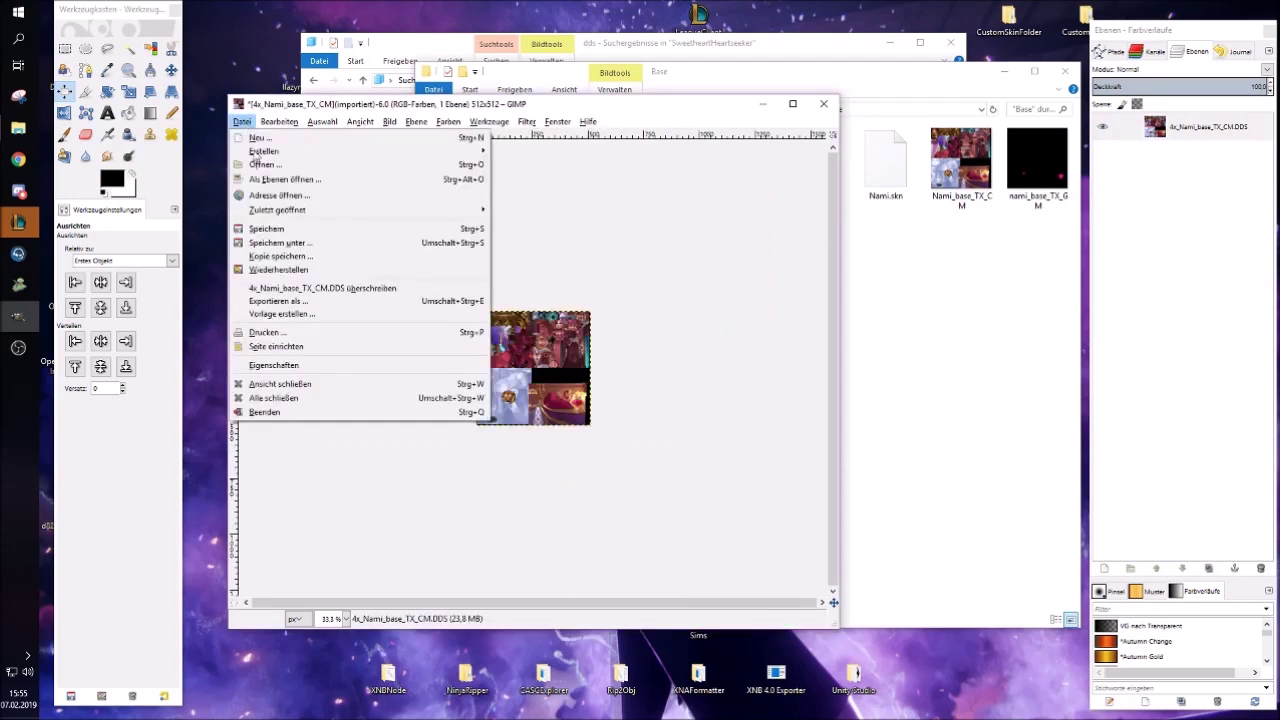
pyautogui.click(310, 288)
# Step: Close the image discarding changes, quit GIMP, and bring Wooxy forward
pyautogui.click(823, 103)
pyautogui.click(551, 464)
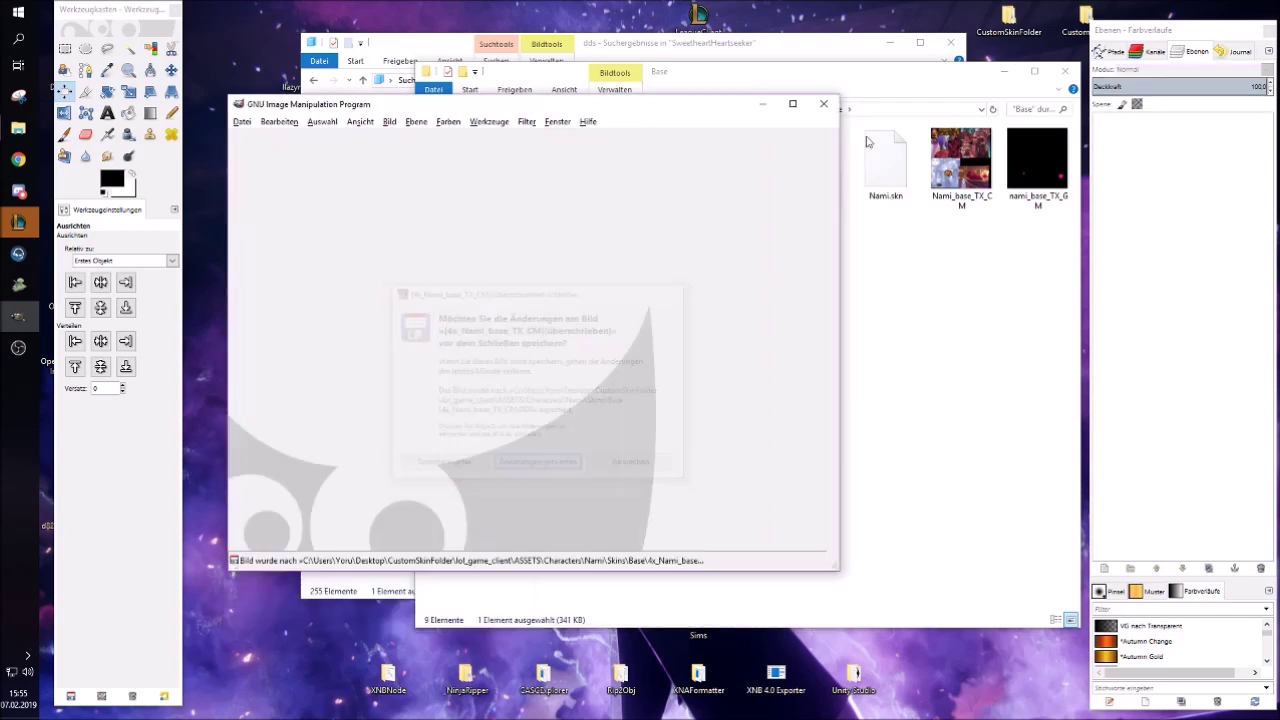
pyautogui.click(823, 103)
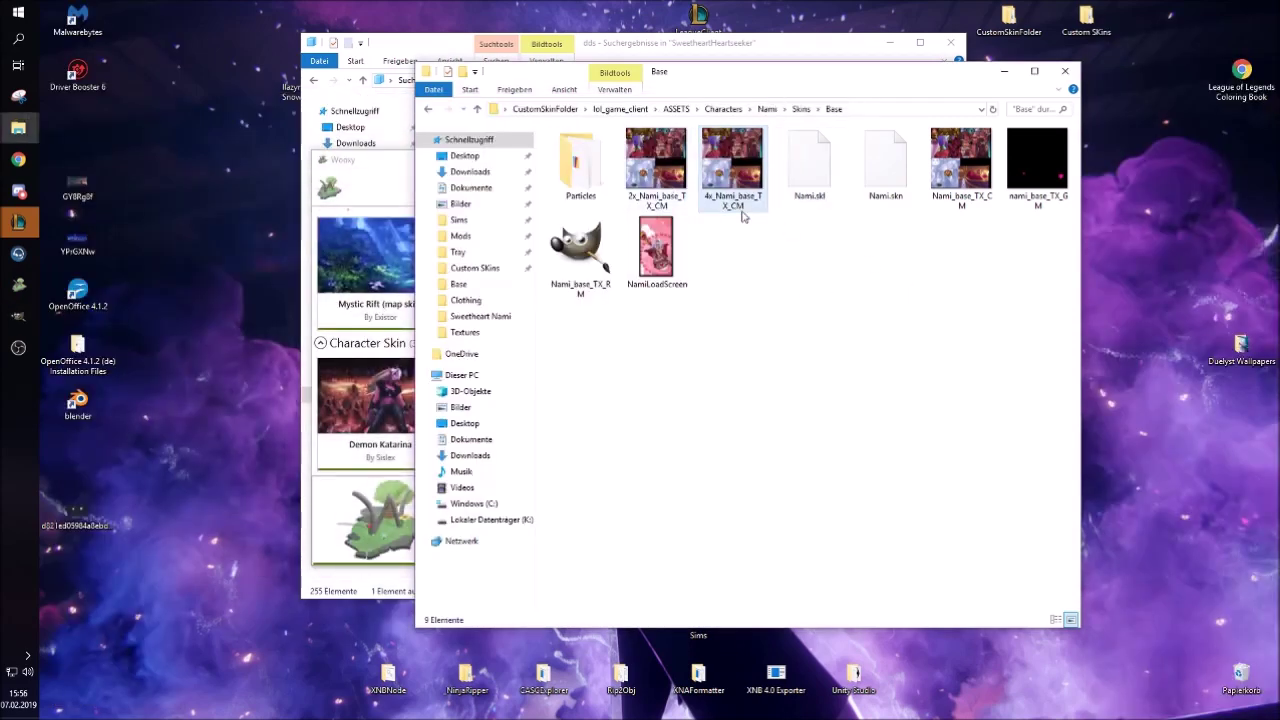
pyautogui.click(762, 52)
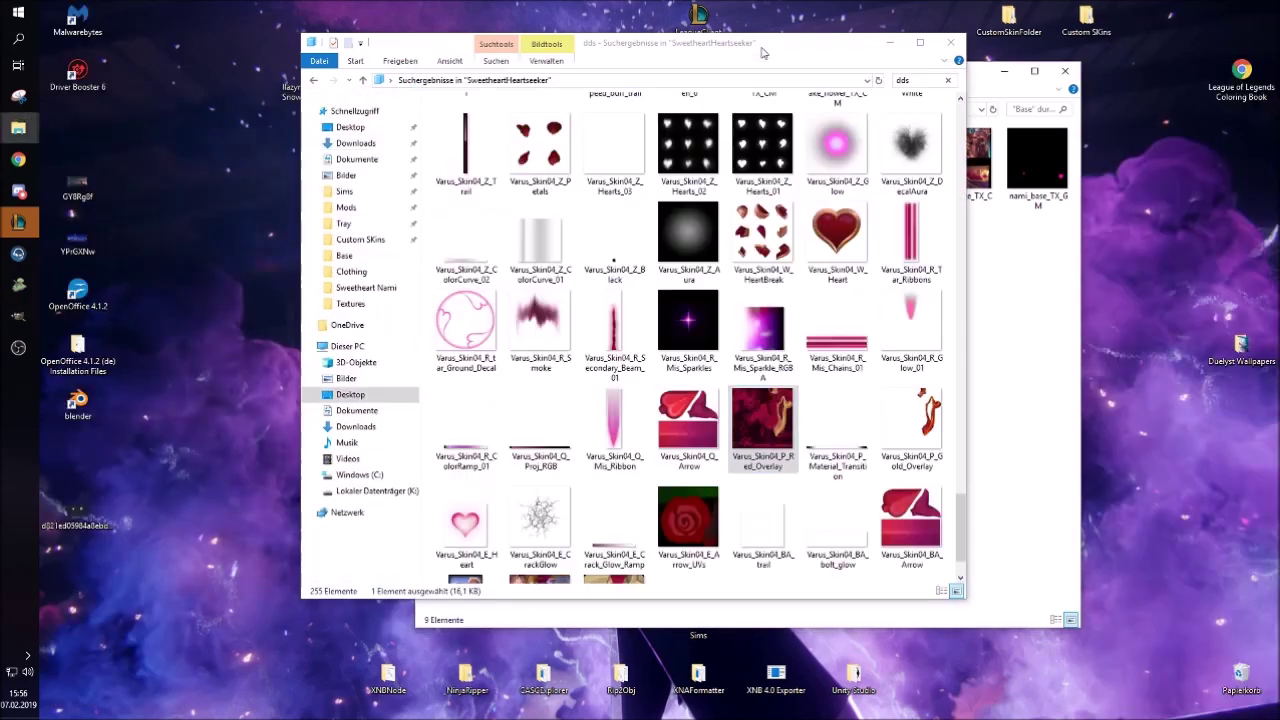
pyautogui.click(19, 285)
# Step: Uninstall the old wd skin and delete it from the collection
pyautogui.click(679, 550)
pyautogui.click(590, 548)
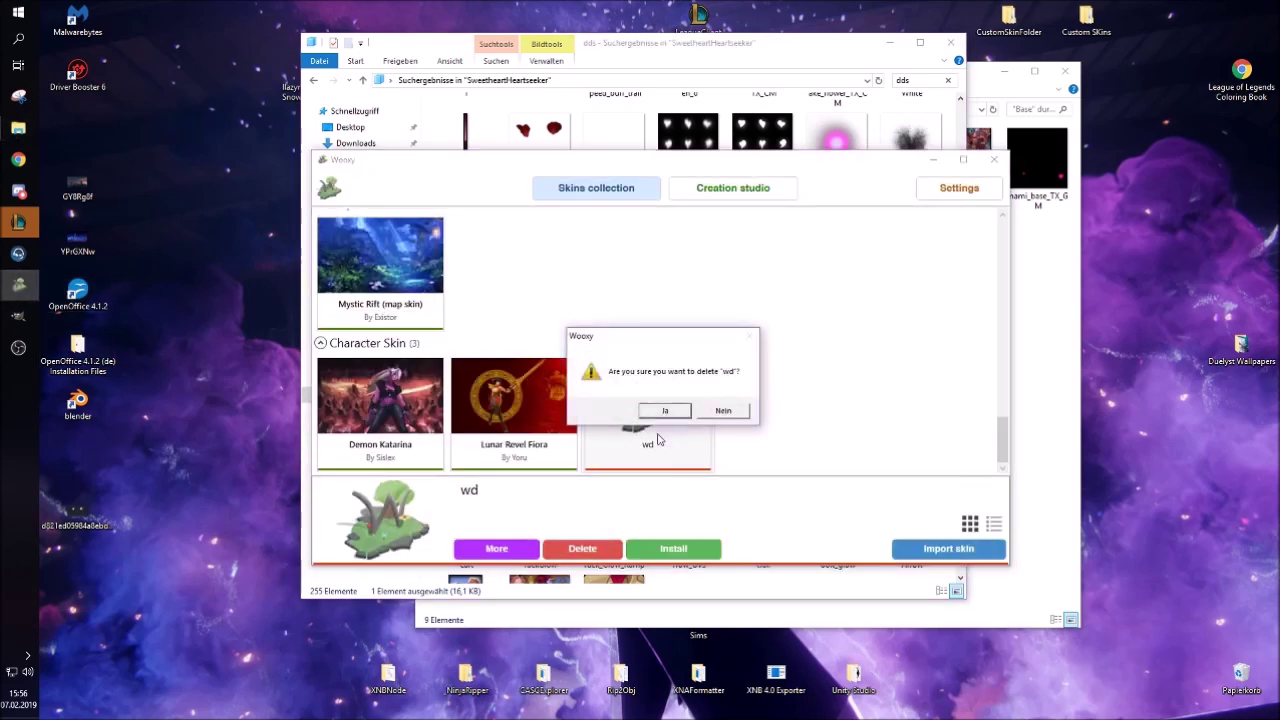
pyautogui.click(664, 411)
# Step: Import the downscaled files as a new skin named 'wd' and install it
pyautogui.click(950, 549)
pyautogui.click(708, 354)
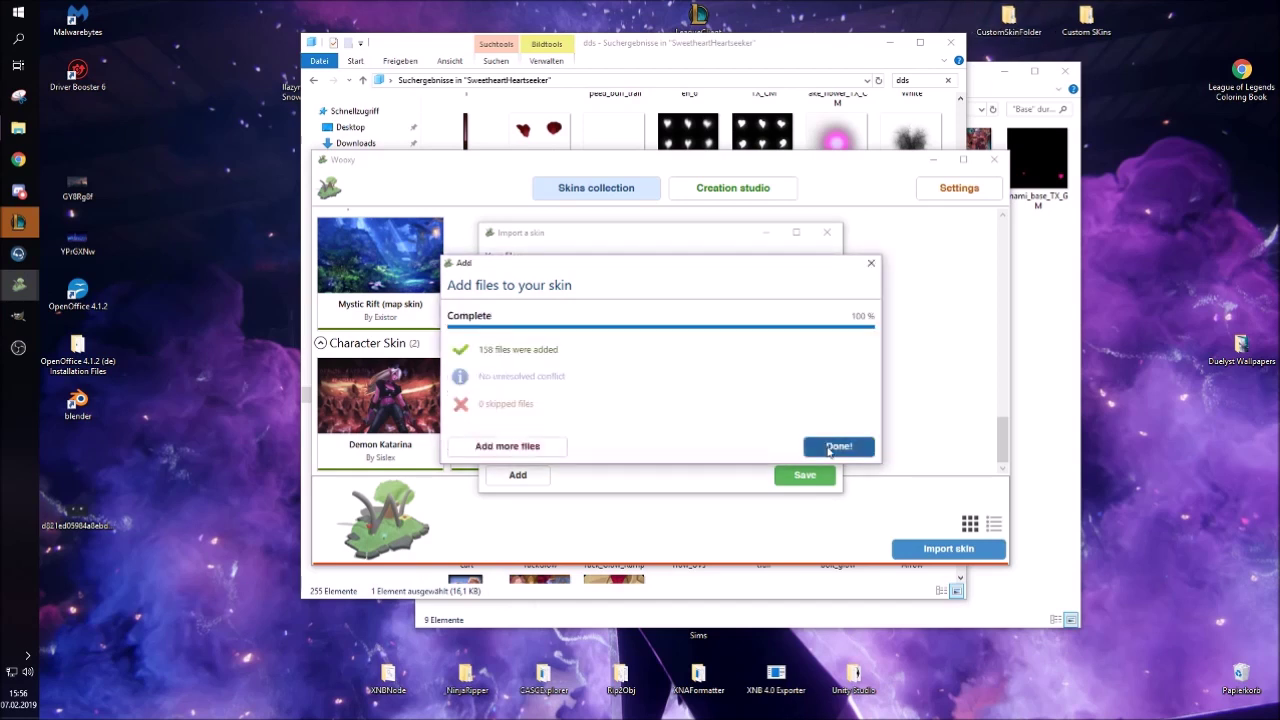
pyautogui.click(838, 447)
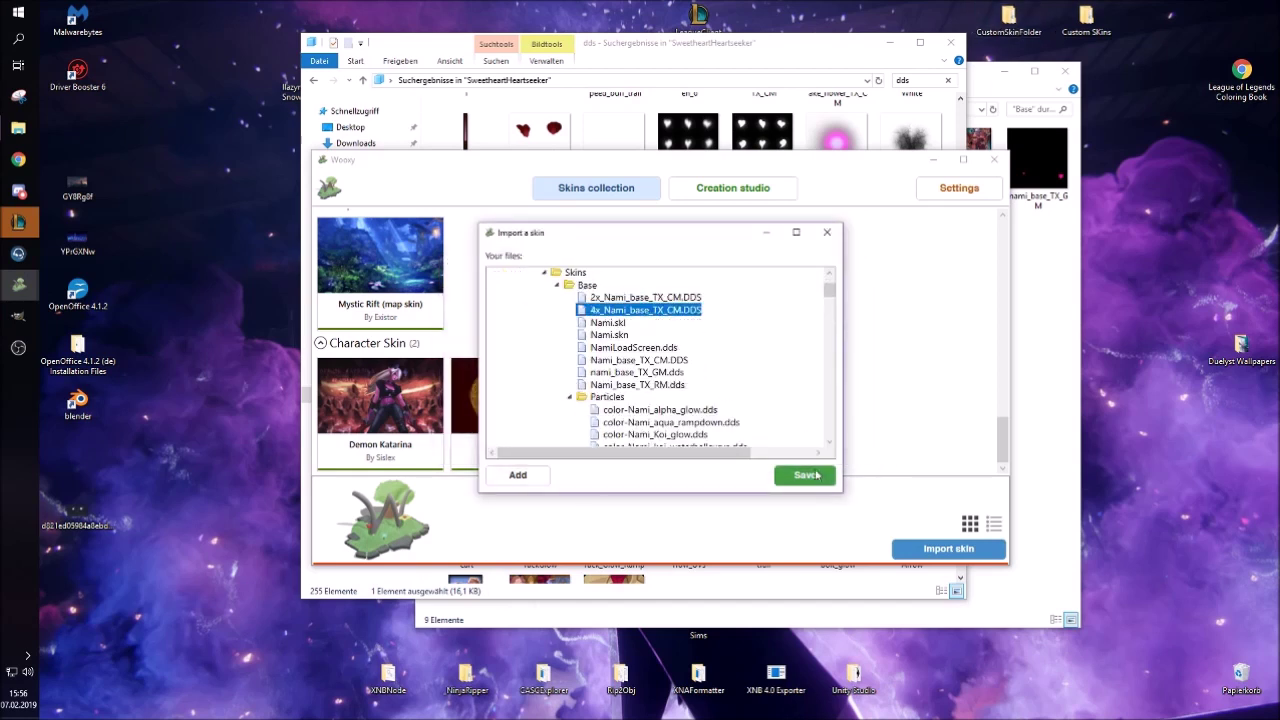
pyautogui.click(805, 475)
pyautogui.write('wd')
pyautogui.press('Return')
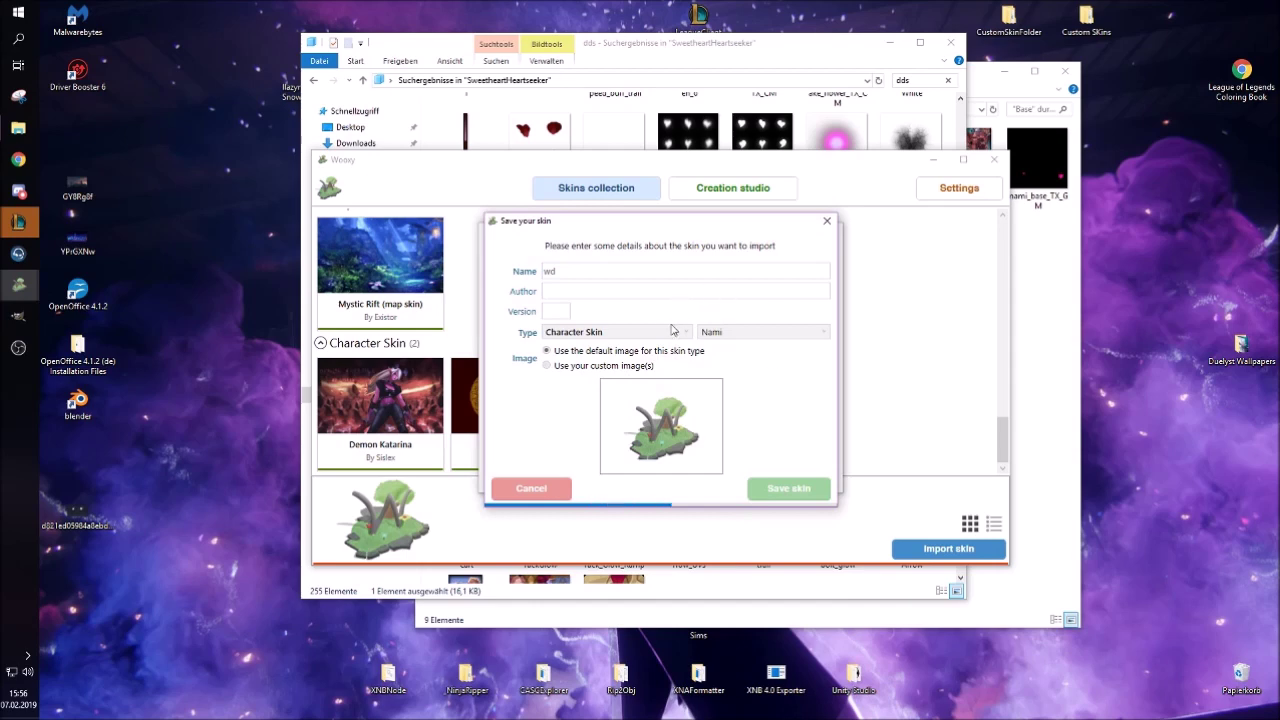
pyautogui.click(686, 383)
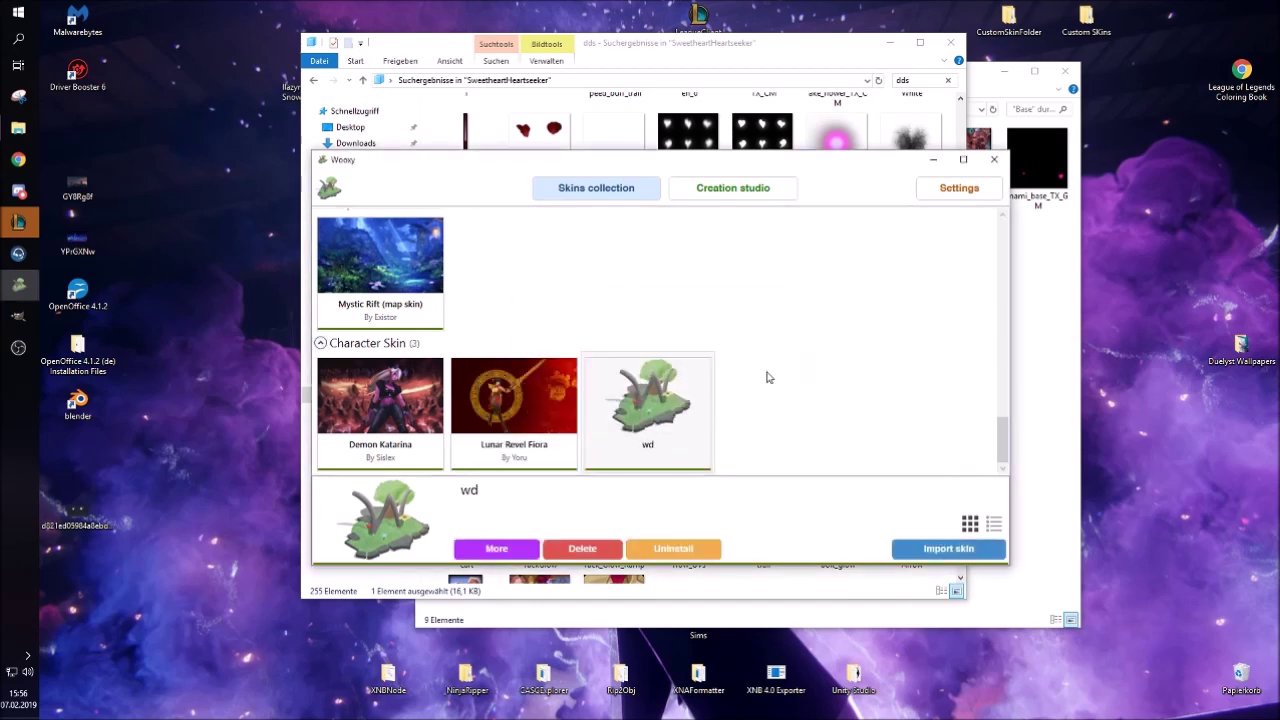
# Step: Start a Practice Tool game from the client's Training modes
pyautogui.click(18, 222)
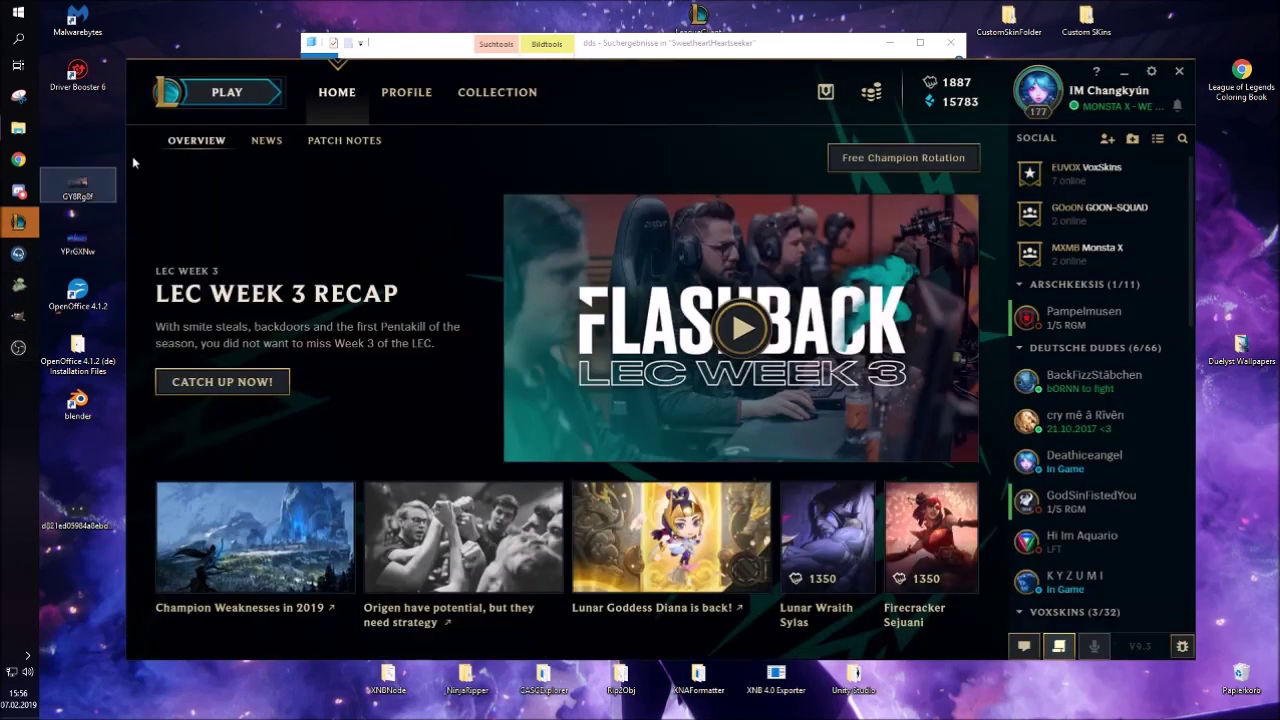
pyautogui.click(227, 92)
pyautogui.click(338, 141)
pyautogui.click(660, 250)
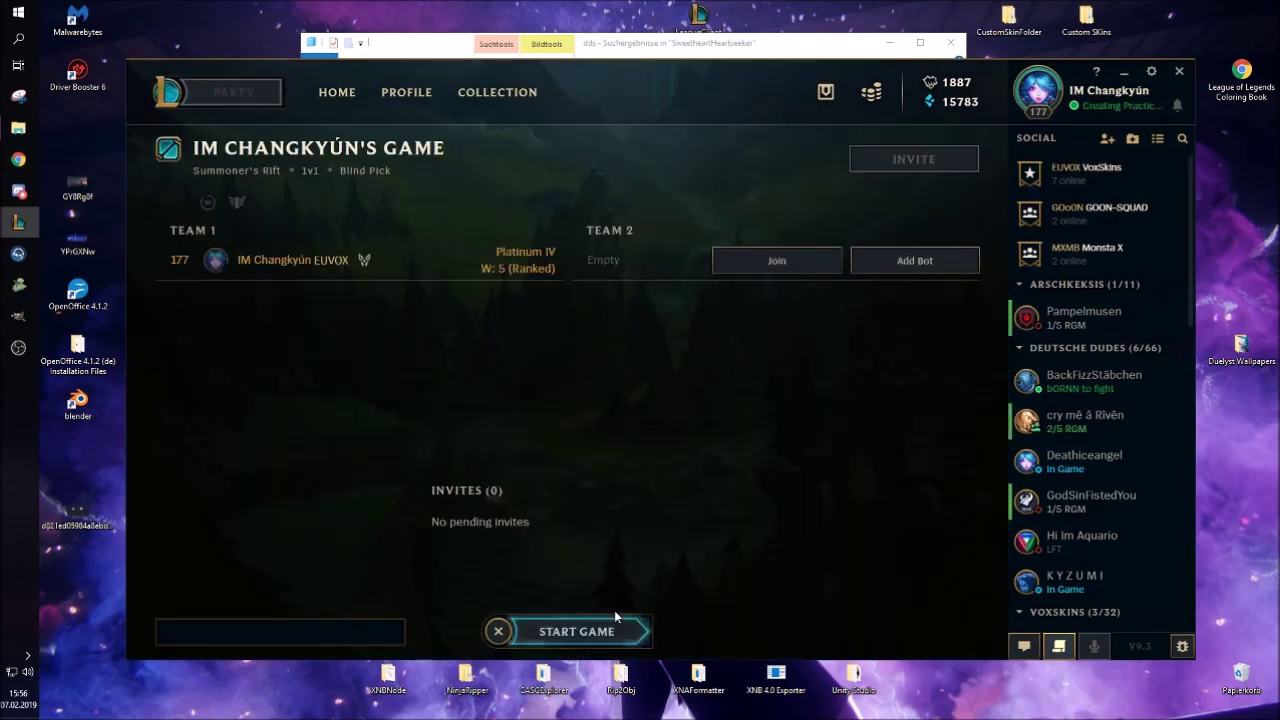
pyautogui.click(581, 632)
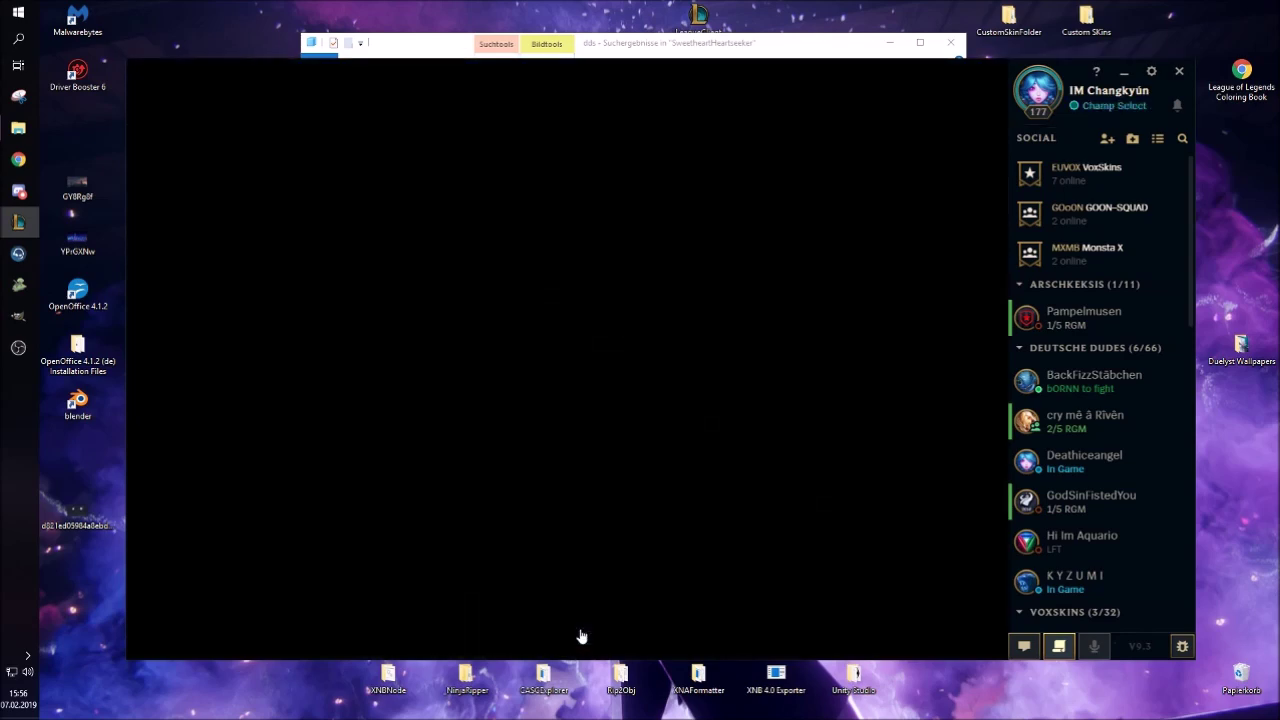
# Step: Filter to support champions and lock in Nami
pyautogui.click(563, 147)
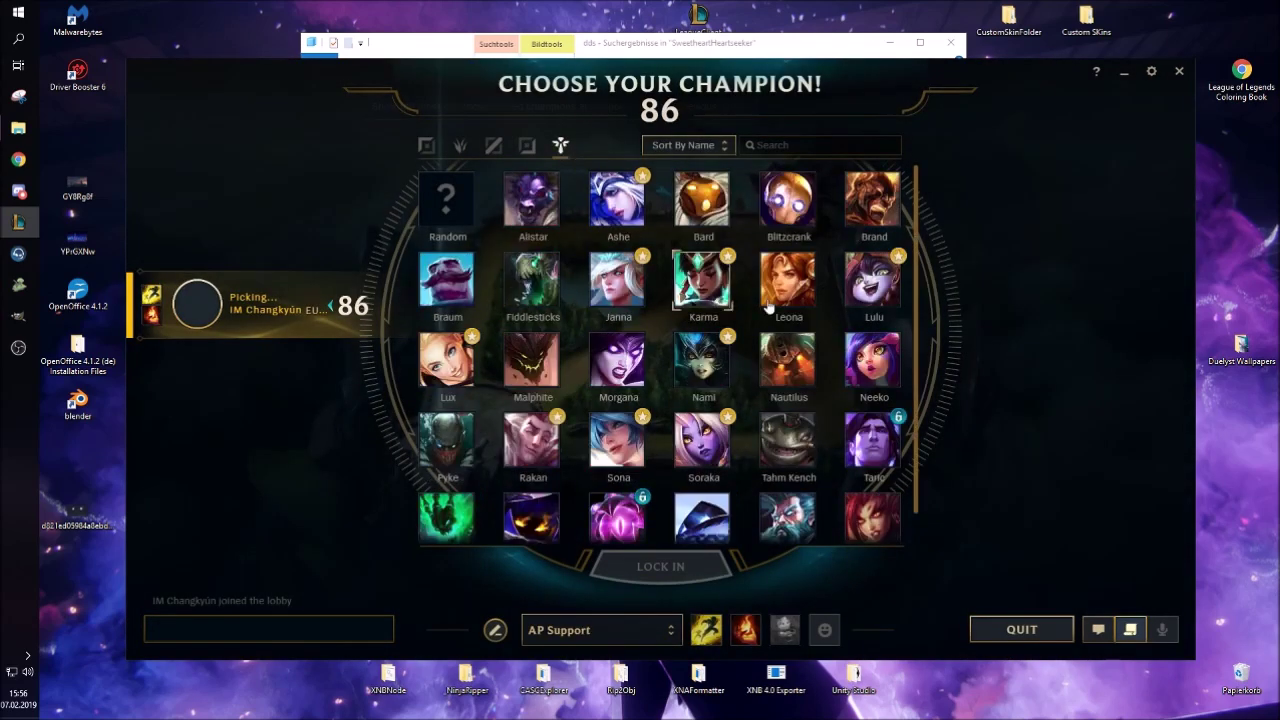
pyautogui.click(703, 360)
pyautogui.click(680, 567)
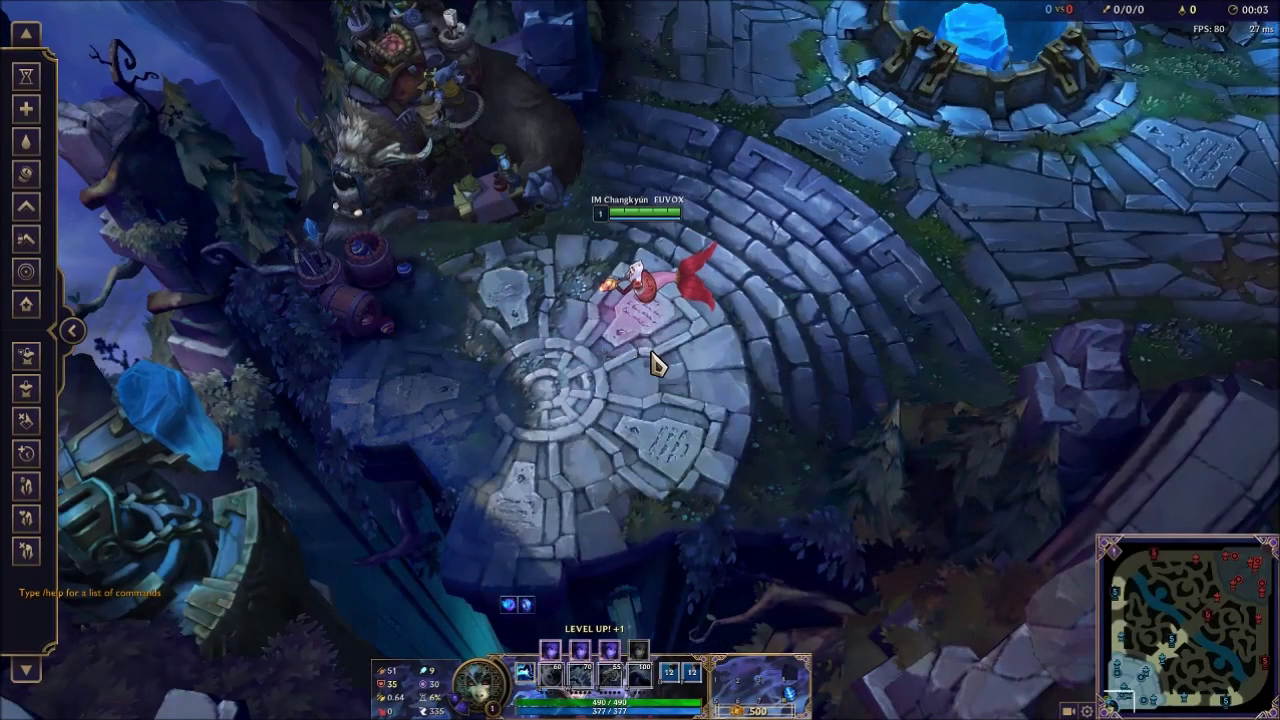
# Step: Turn off Character Inking in the Video settings and apply it
pyautogui.scroll(5, 655, 363)
pyautogui.press('Escape')
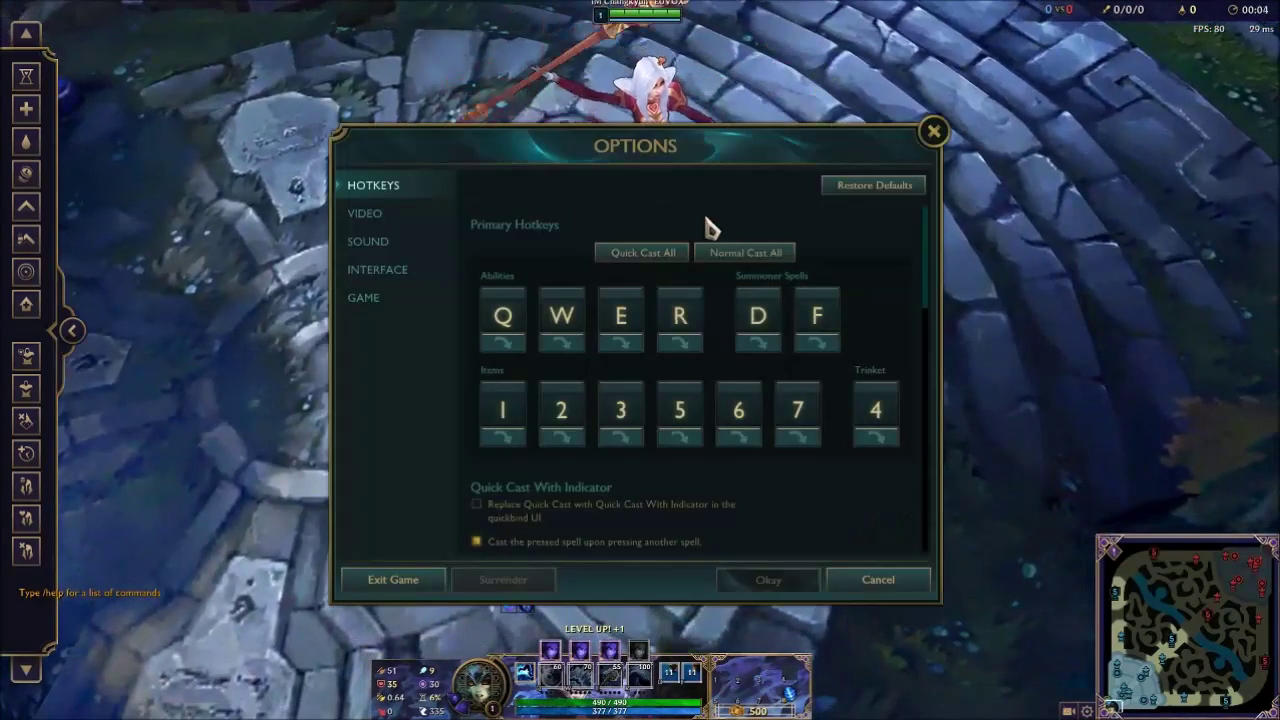
pyautogui.click(380, 238)
pyautogui.click(378, 214)
pyautogui.click(530, 508)
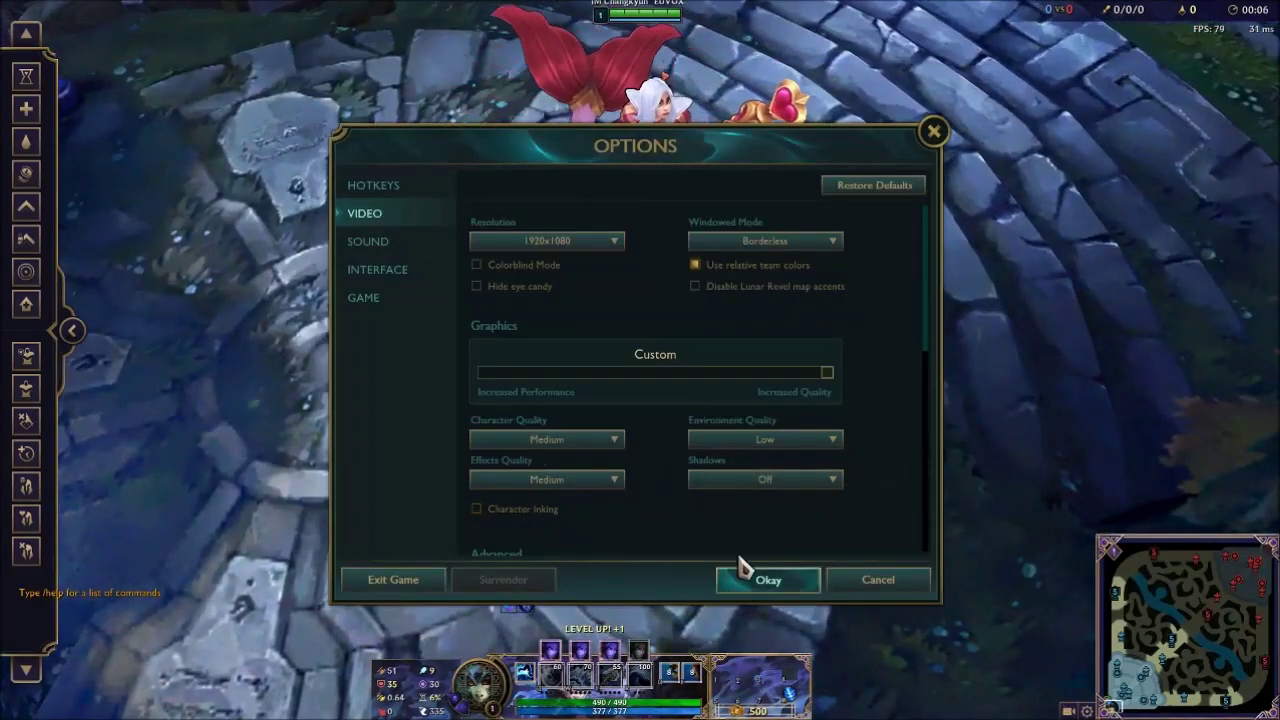
pyautogui.click(737, 576)
# Step: Set Character Quality to Very Low, apply it, and walk Nami across the plaza
pyautogui.press('Escape')
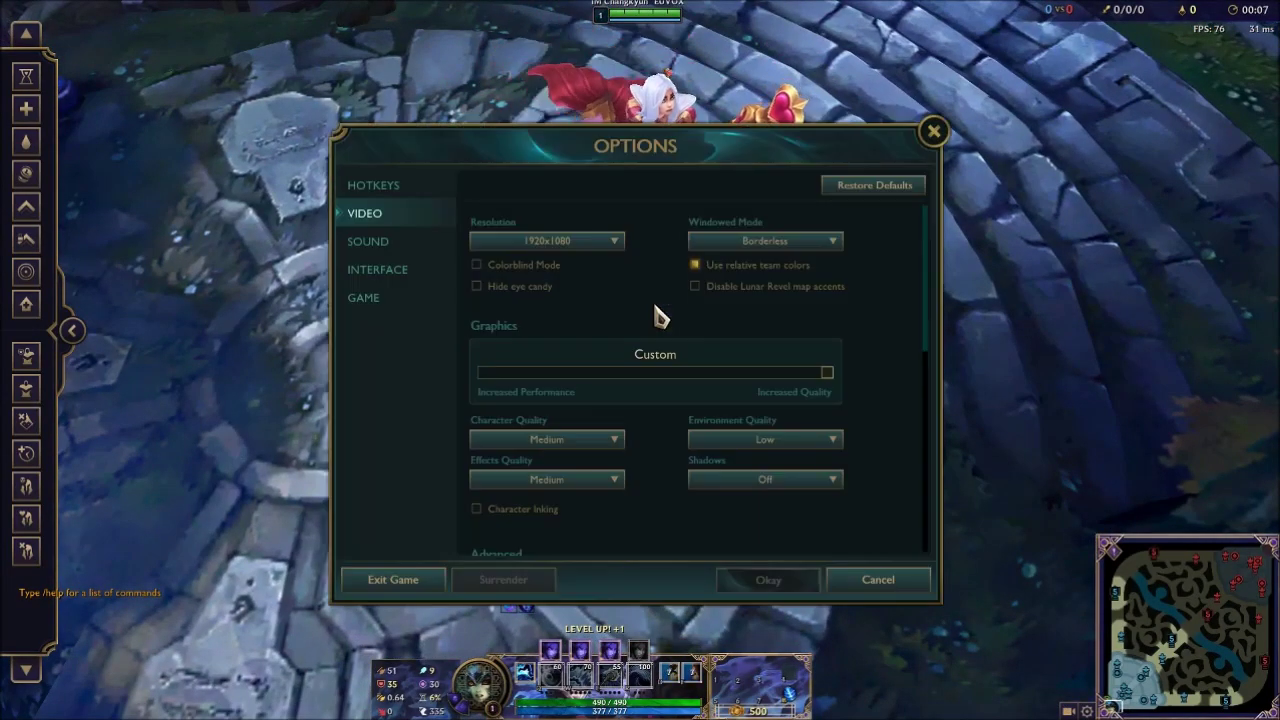
pyautogui.click(582, 443)
pyautogui.press('Escape')
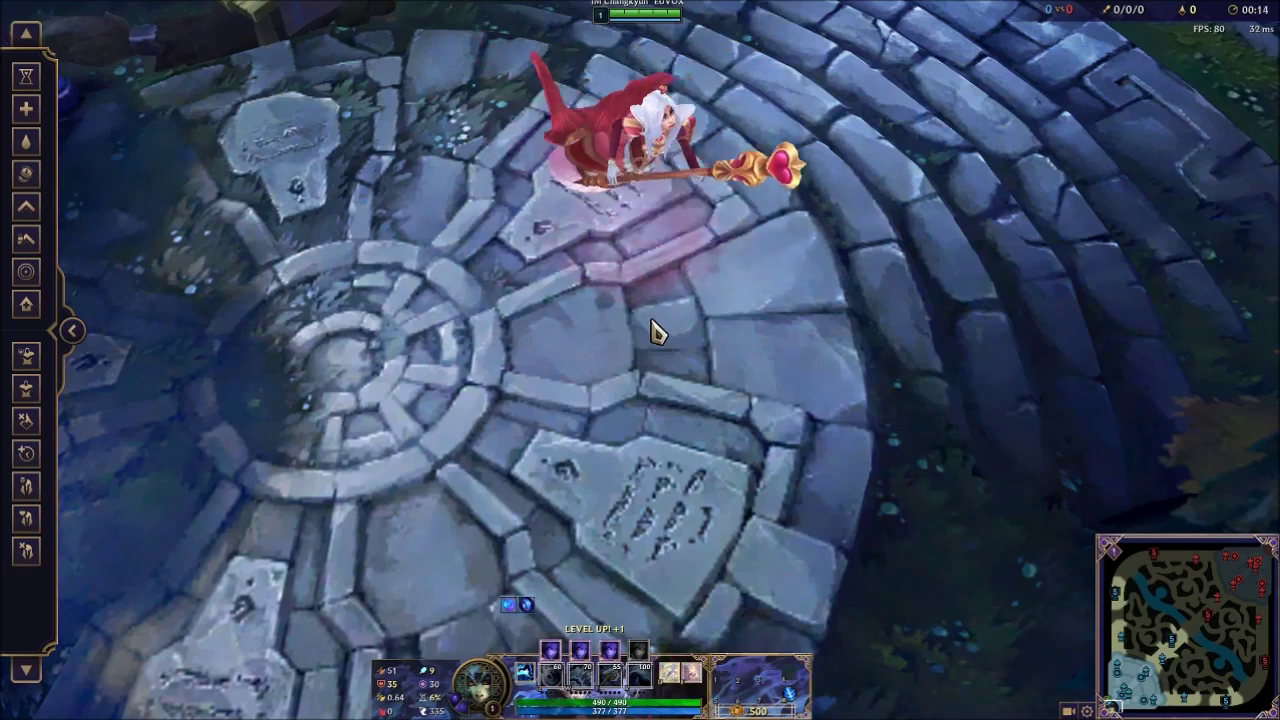
pyautogui.press('Escape')
pyautogui.click(569, 438)
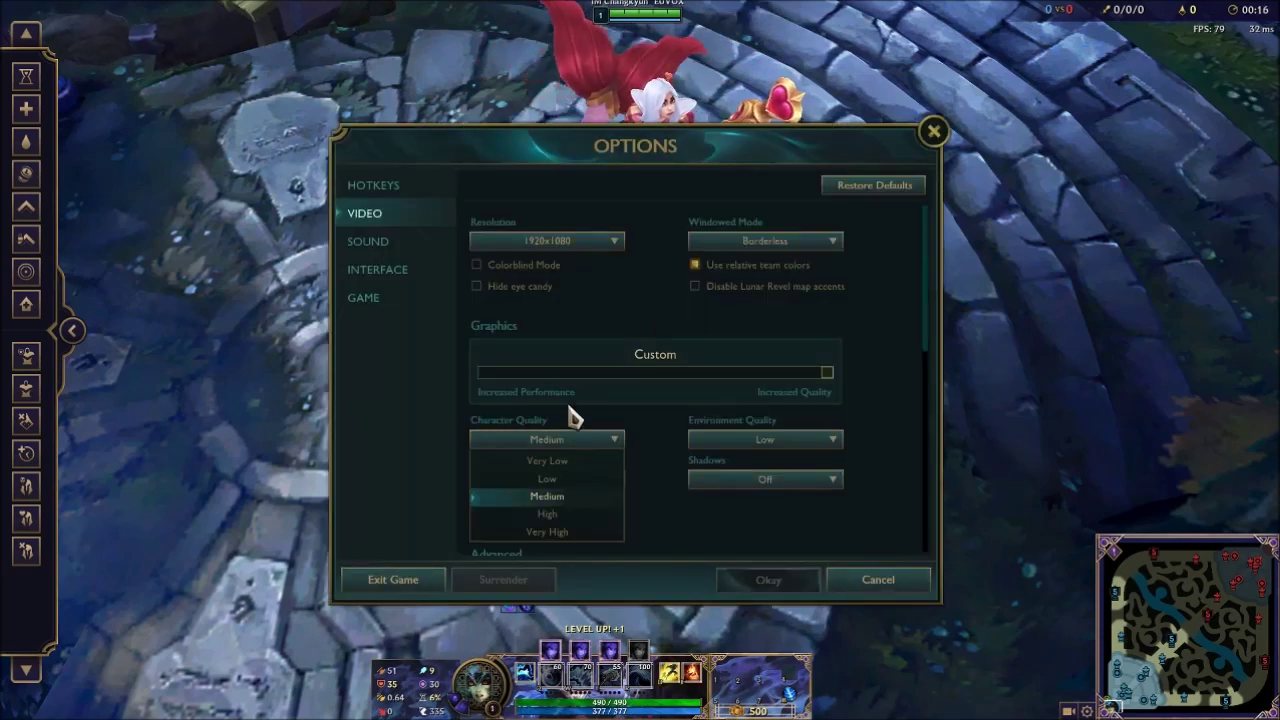
pyautogui.click(545, 466)
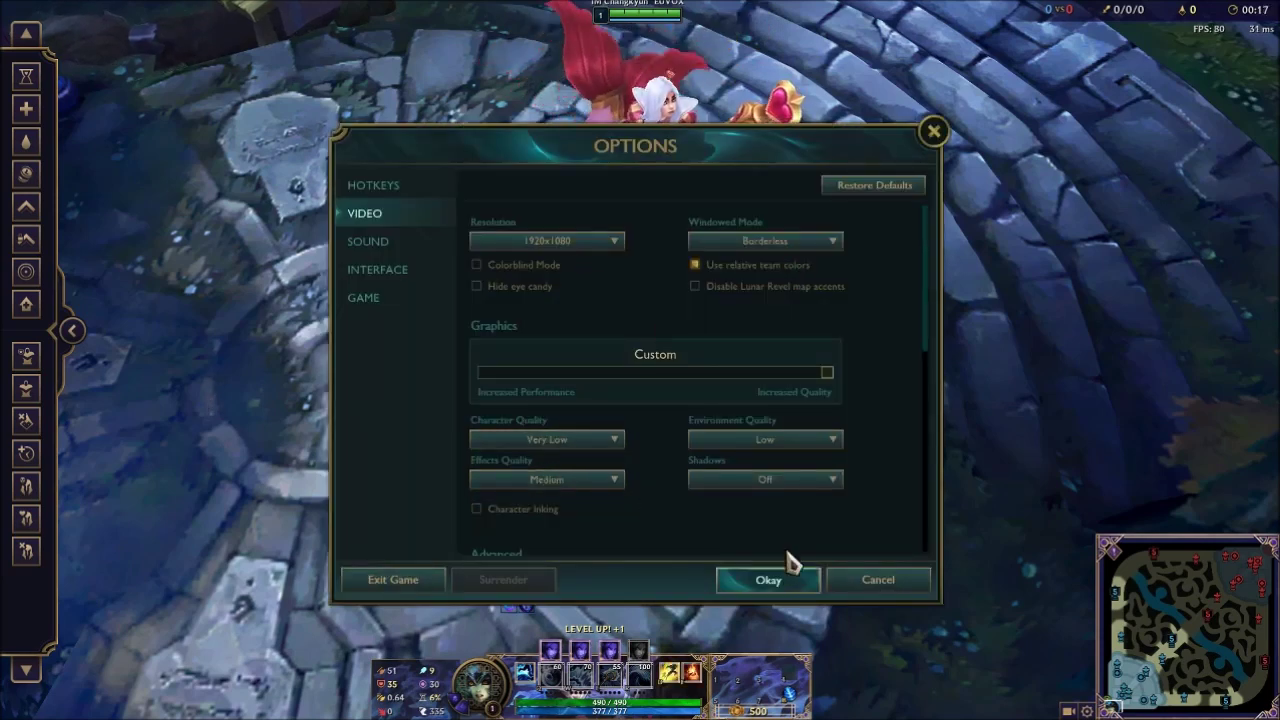
pyautogui.press('Return')
pyautogui.rightClick(737, 250)
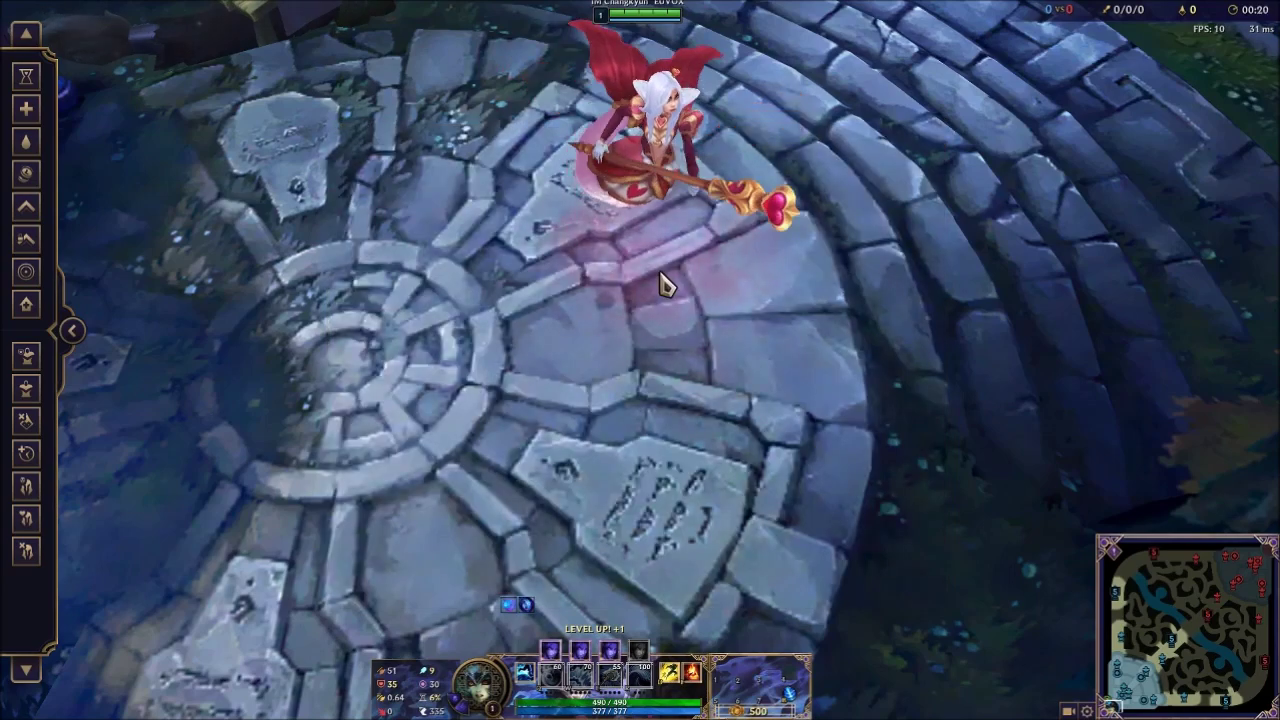
pyautogui.press('space')
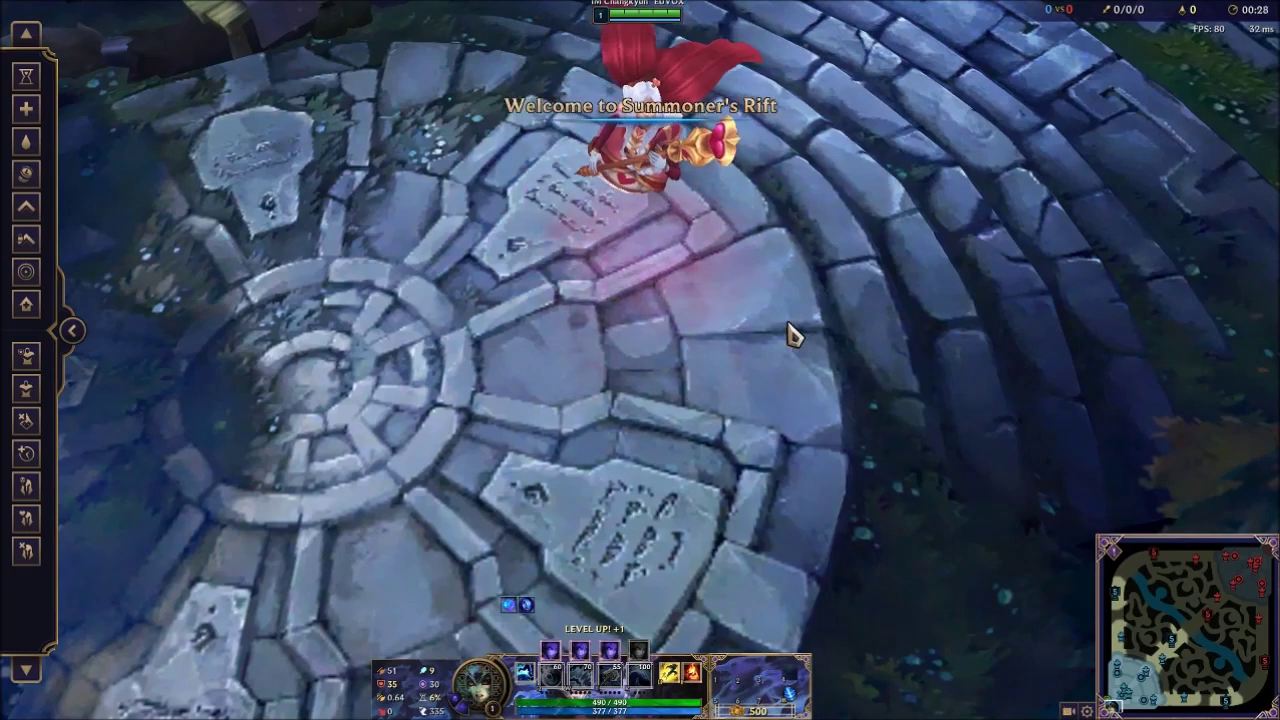
# Step: Set Effects Quality back to Medium after trying Very High, and Character Quality to Very High
pyautogui.press('Escape')
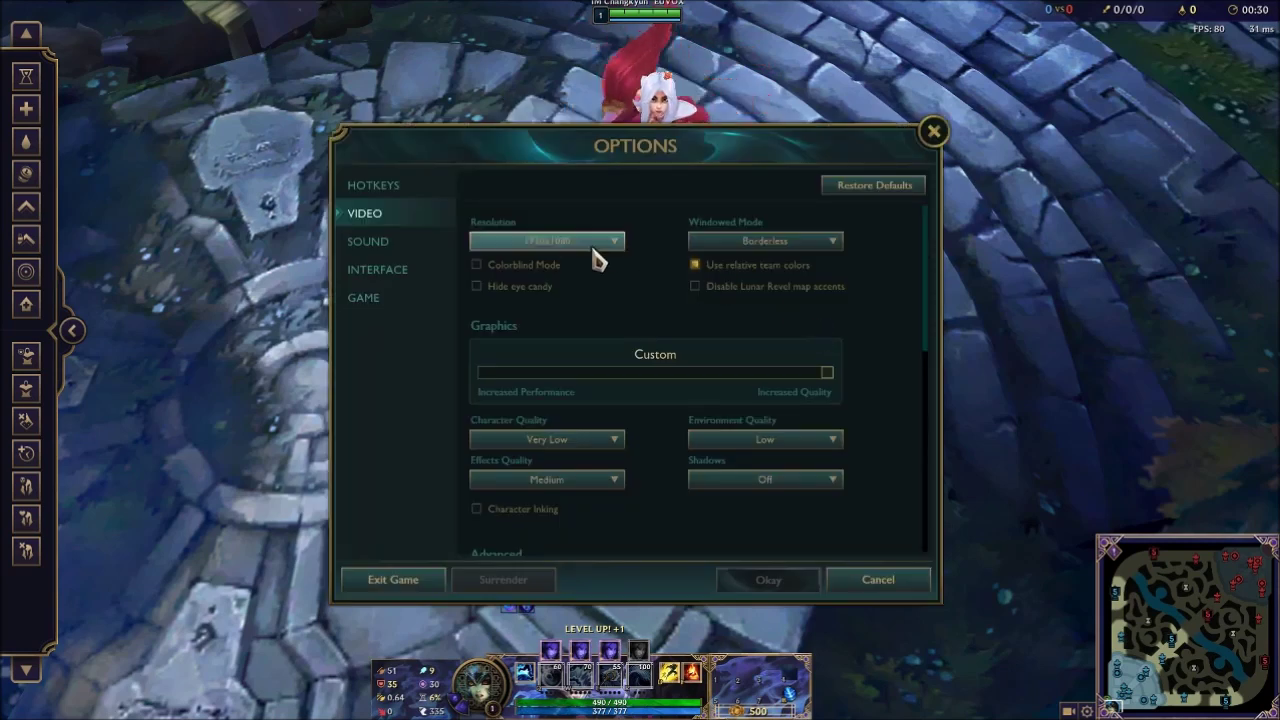
pyautogui.click(555, 481)
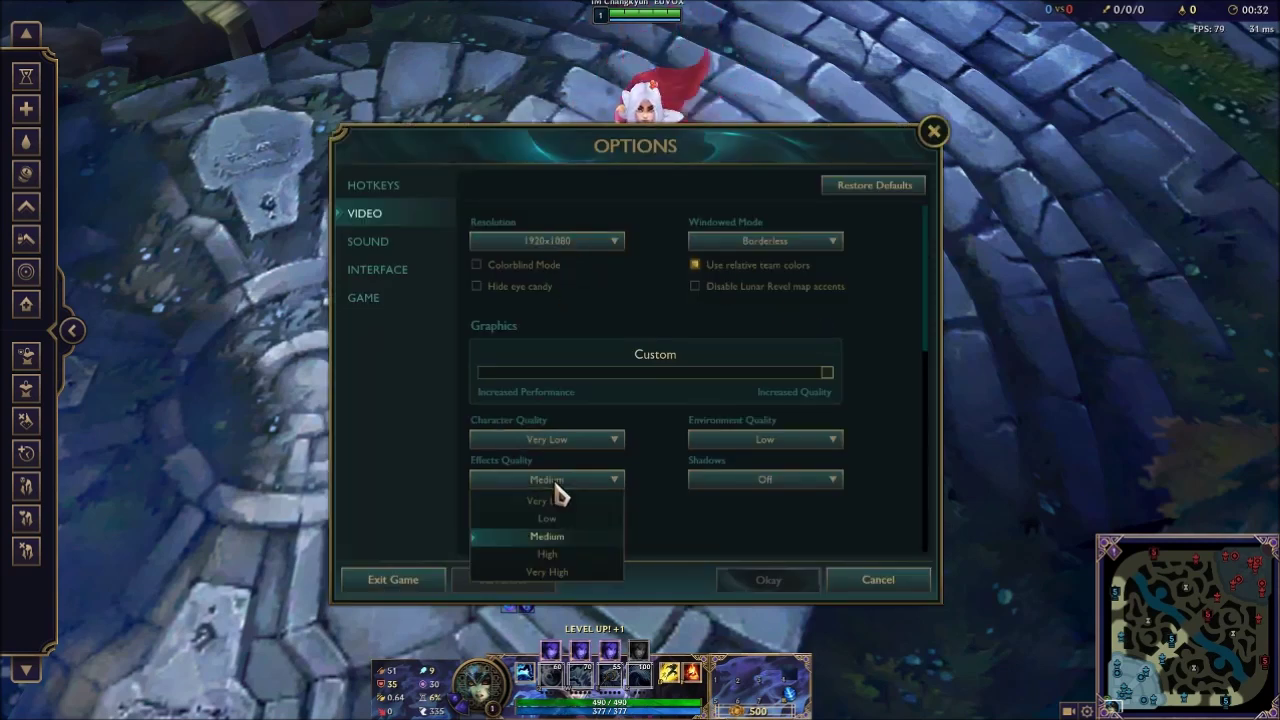
pyautogui.click(548, 572)
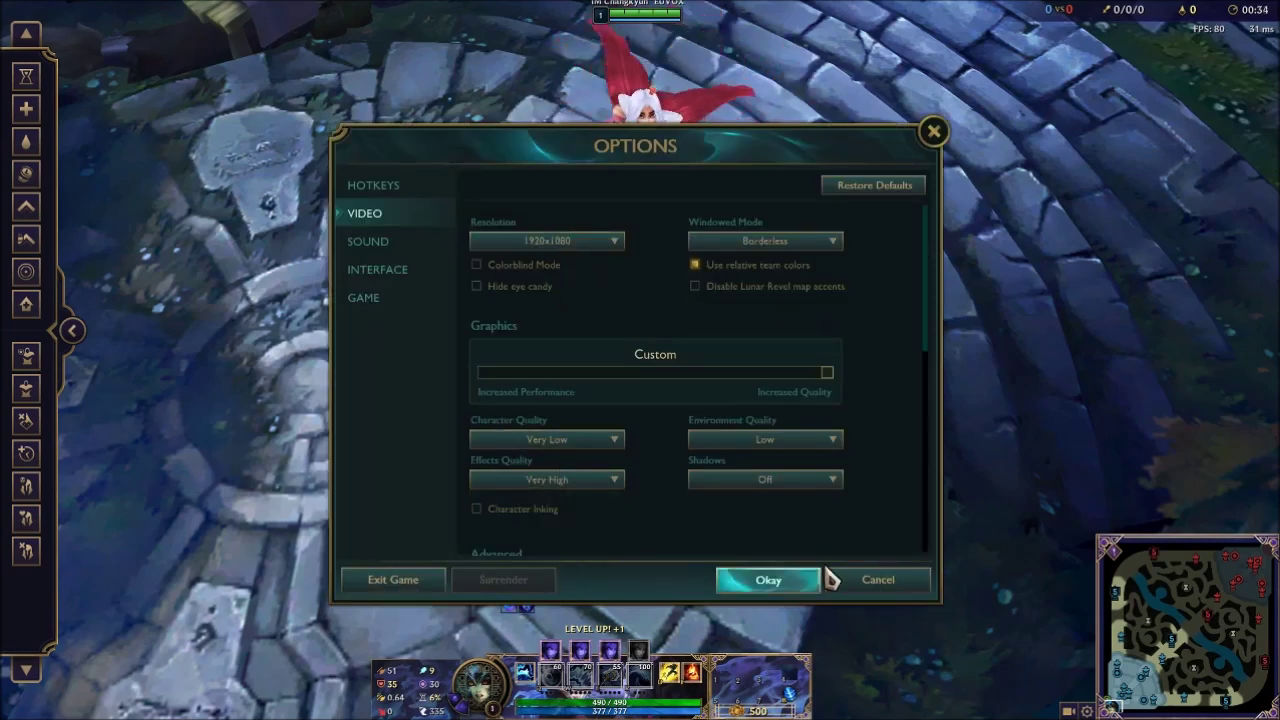
pyautogui.click(586, 481)
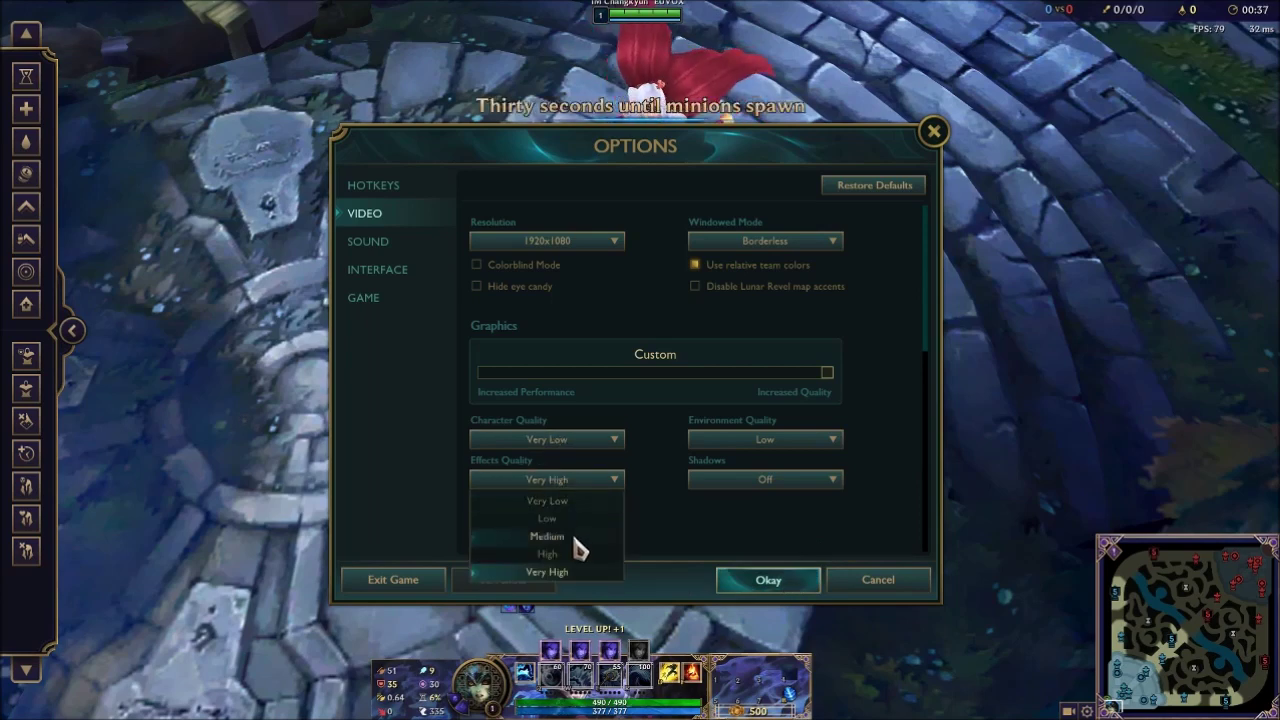
pyautogui.click(573, 537)
pyautogui.click(583, 445)
pyautogui.click(571, 534)
pyautogui.click(800, 581)
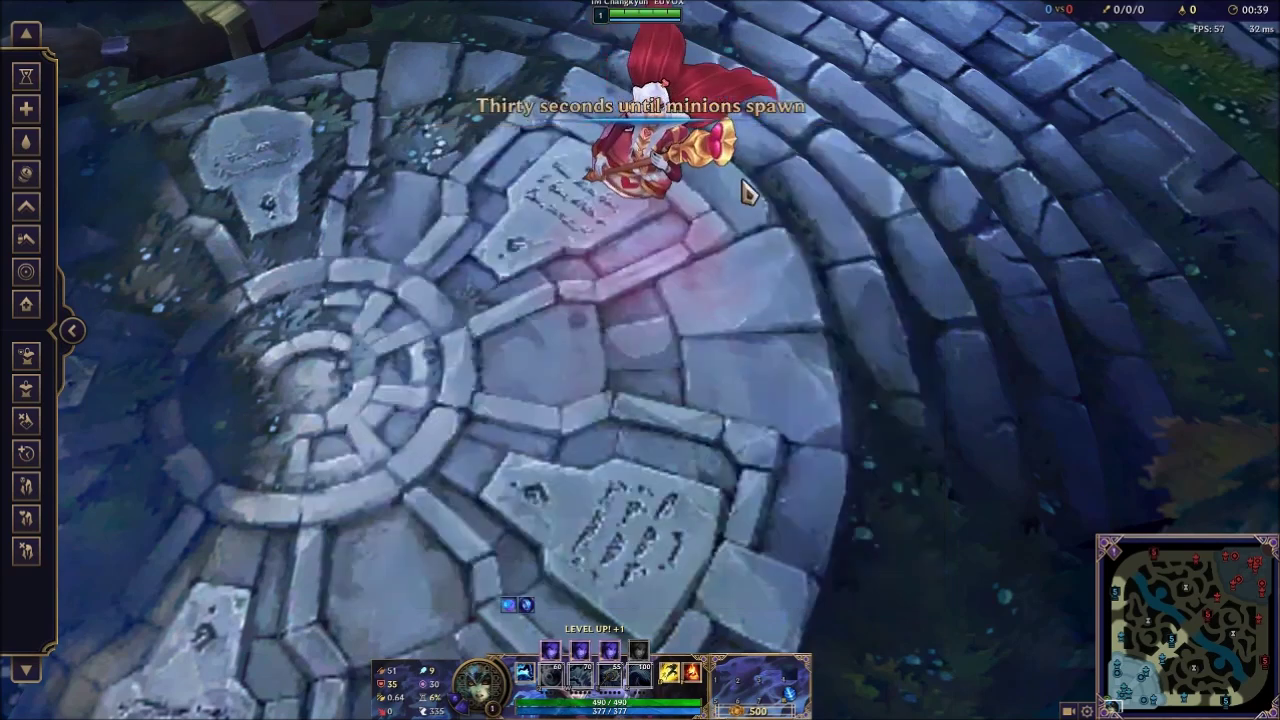
# Step: Turn Character Inking back on and apply the change
pyautogui.press('Escape')
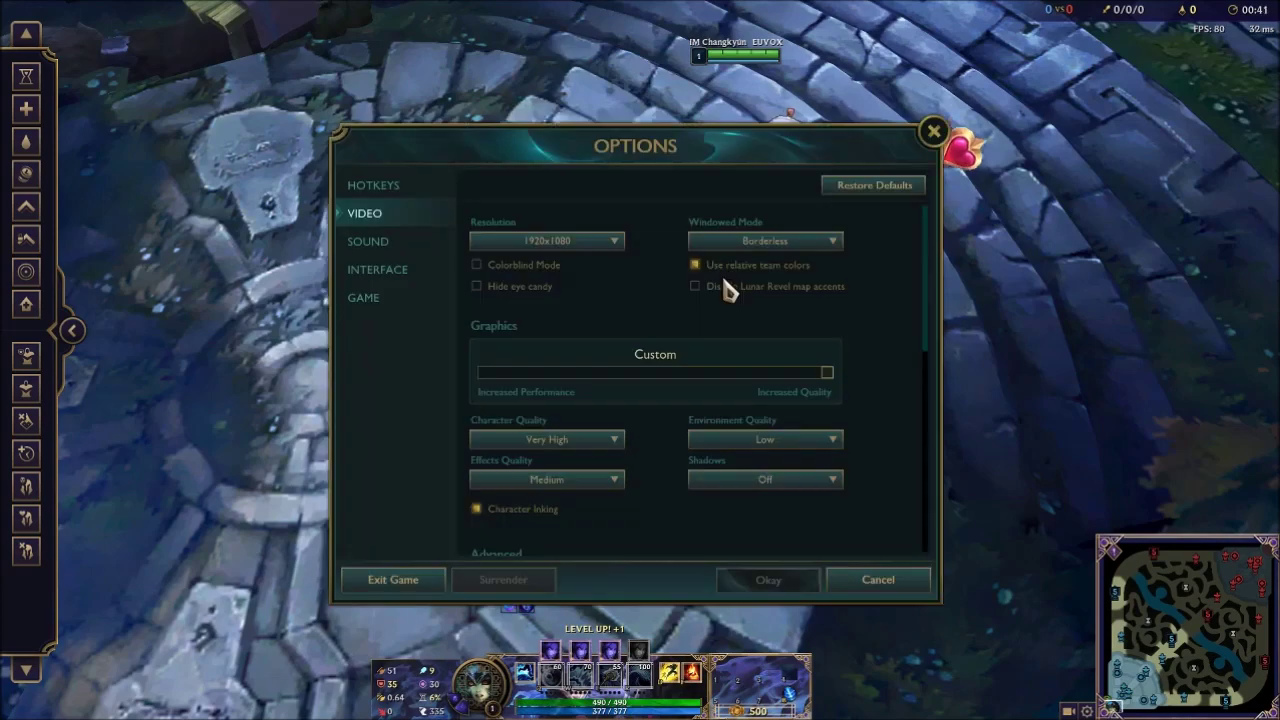
pyautogui.click(512, 510)
pyautogui.click(752, 581)
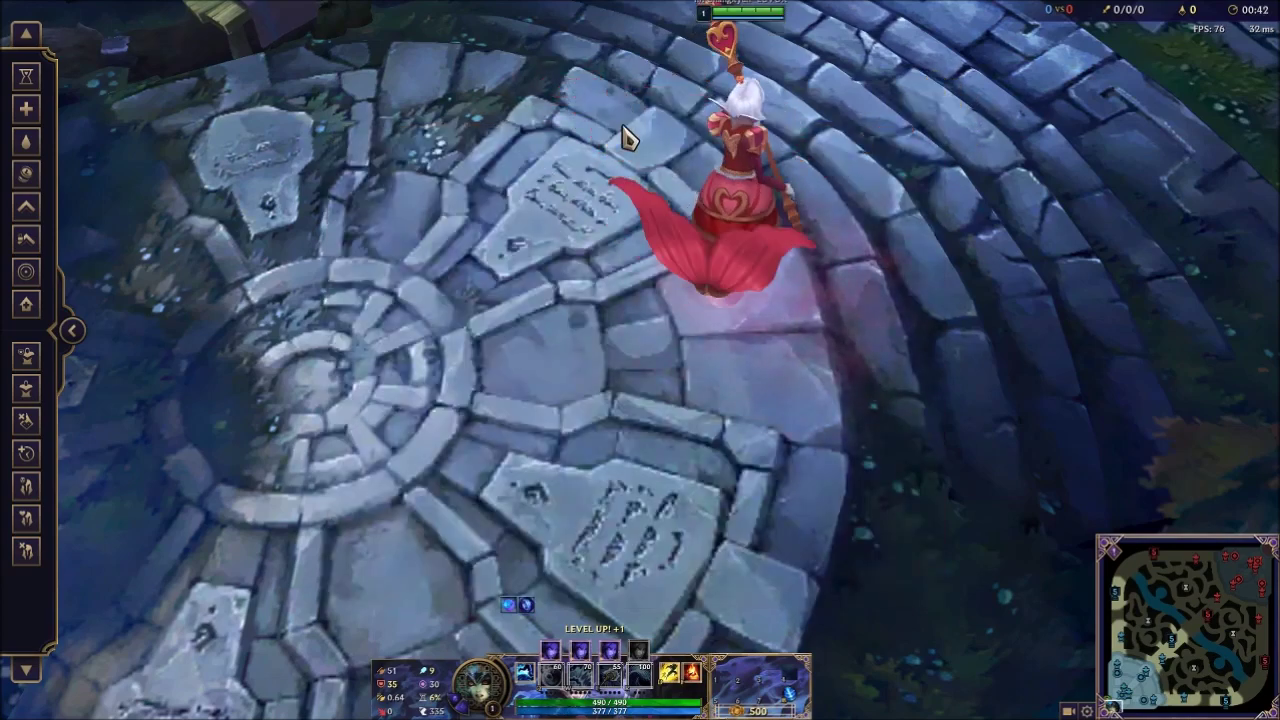
pyautogui.scroll(-3, 780, 234)
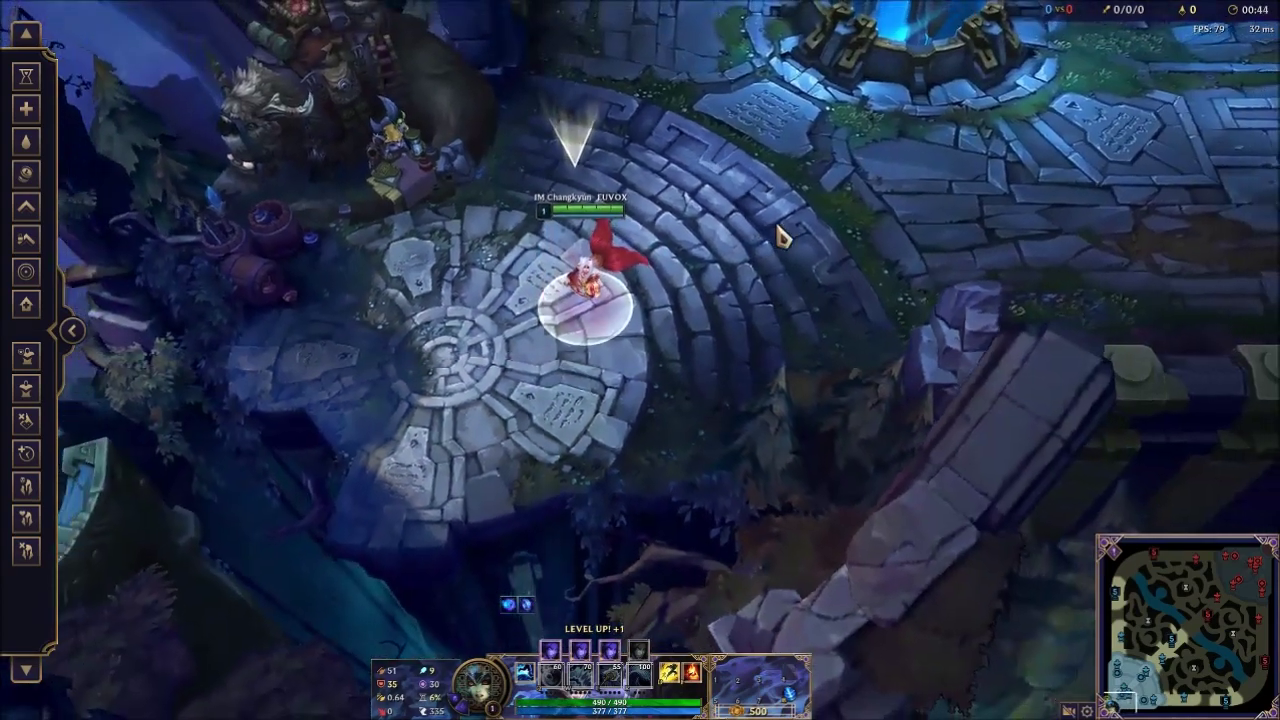